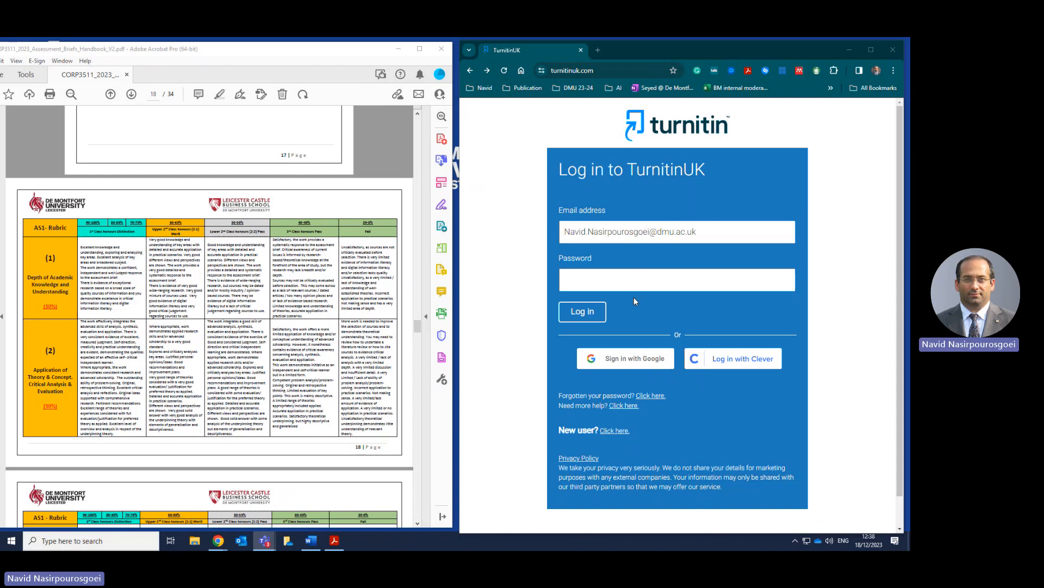
# Log in to TurnitinUK with the account password.
pyautogui.click(631, 281)
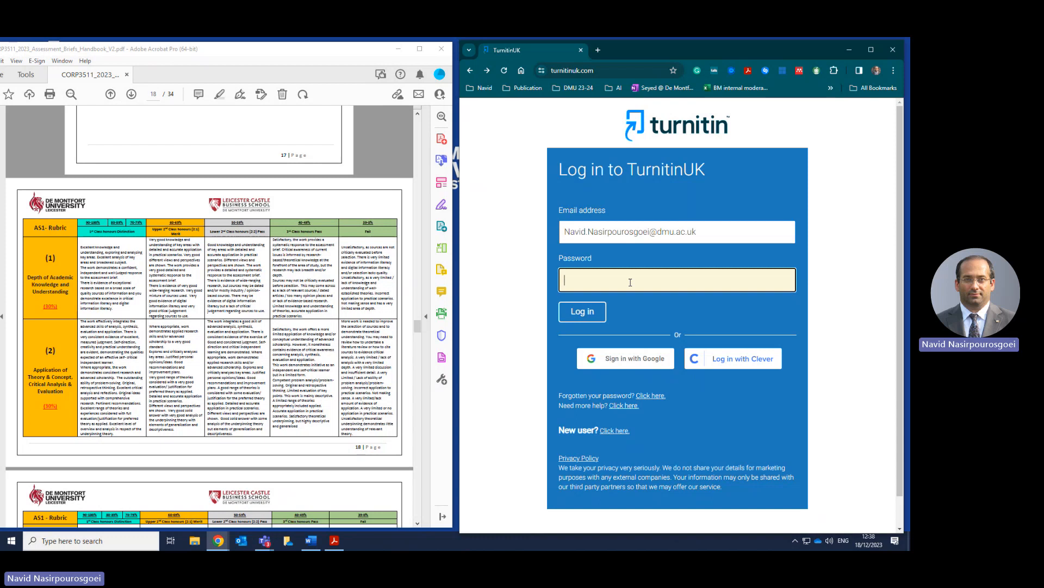
pyautogui.write('••••••••••••••••••••')
pyautogui.press('Return')
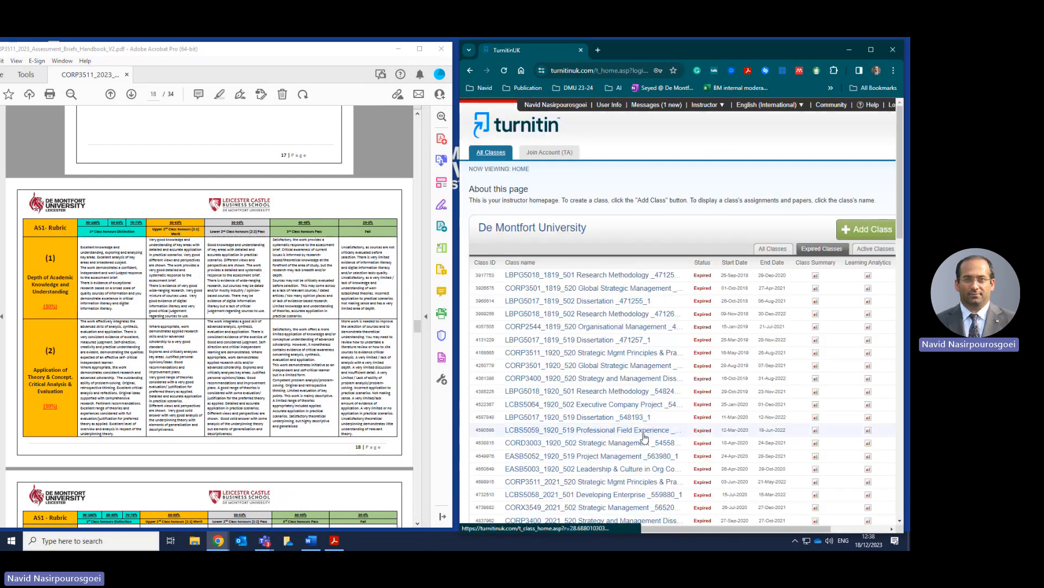
# Open the QuickMark Manager in the libraries of the CORP3511_2223_520 Strategic Mgmt Principles & Practice class.
pyautogui.scroll(-6, 647, 389)
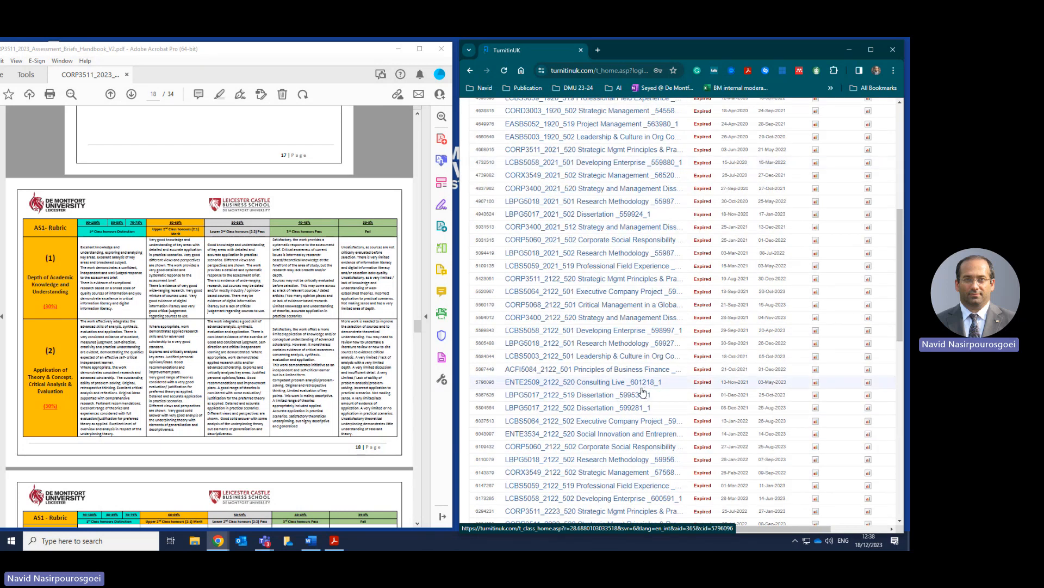
pyautogui.scroll(-1, 513, 387)
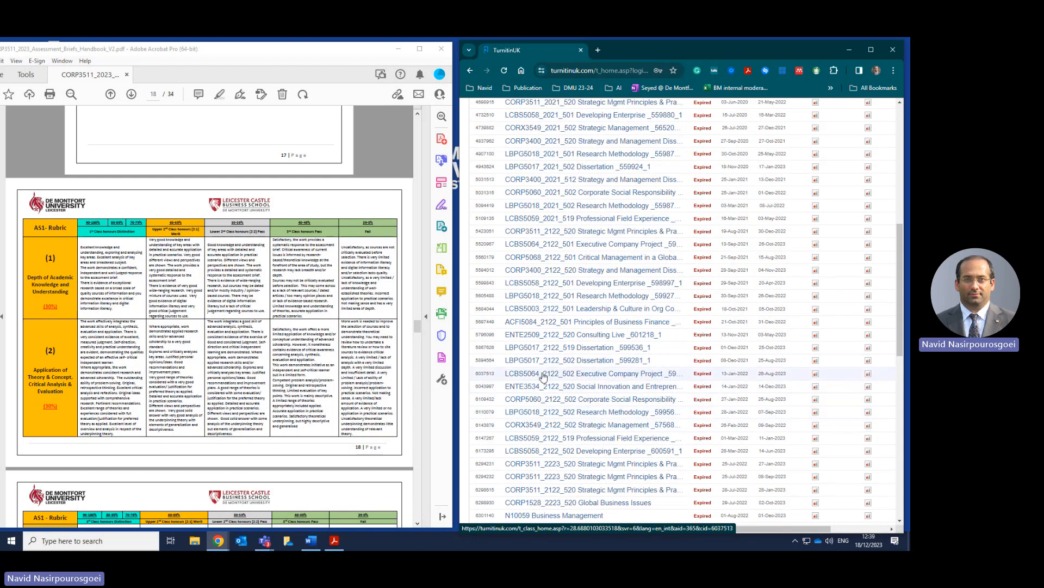
pyautogui.click(533, 477)
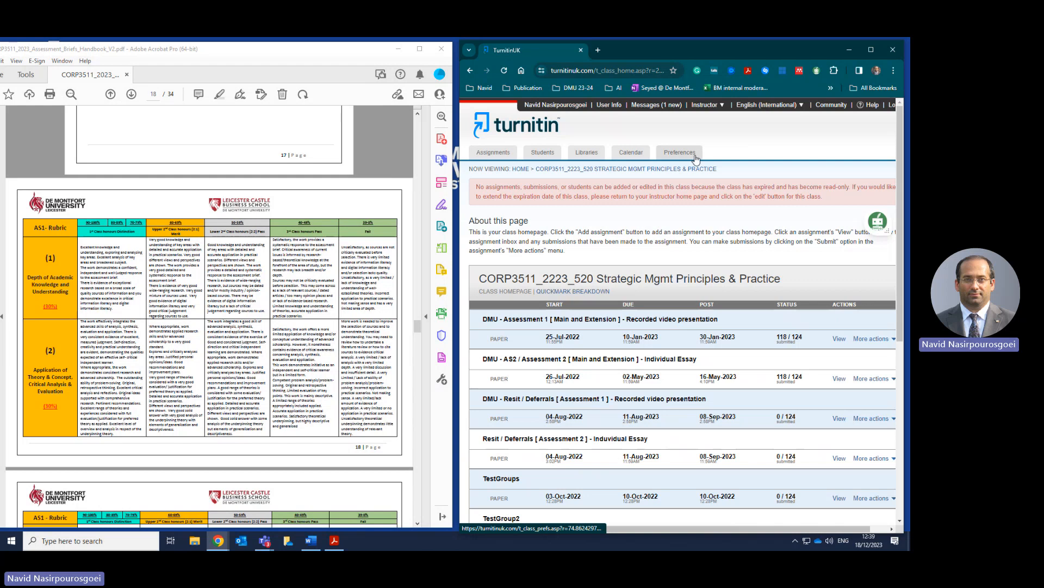
pyautogui.click(587, 153)
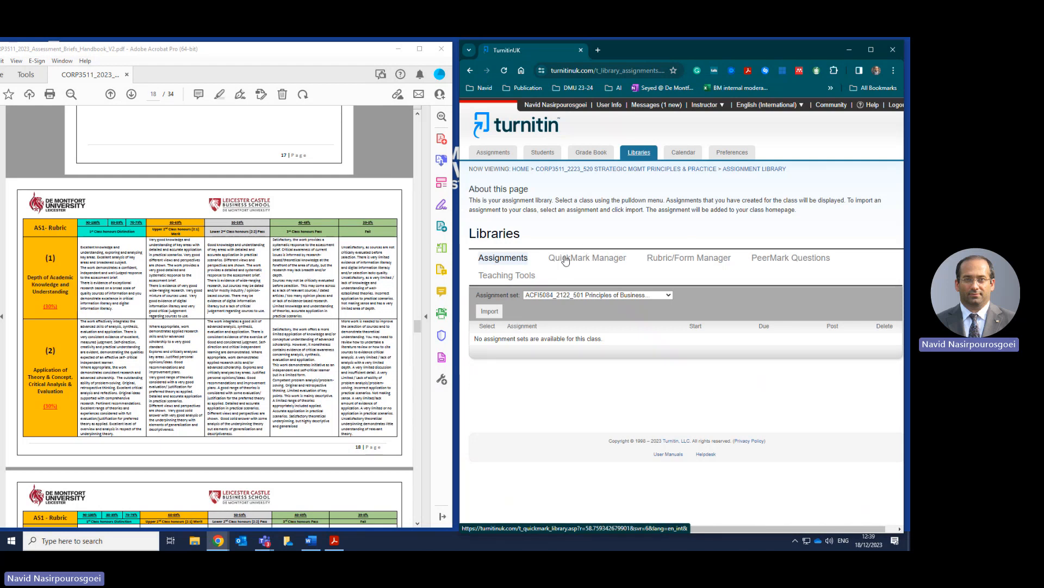
pyautogui.click(603, 262)
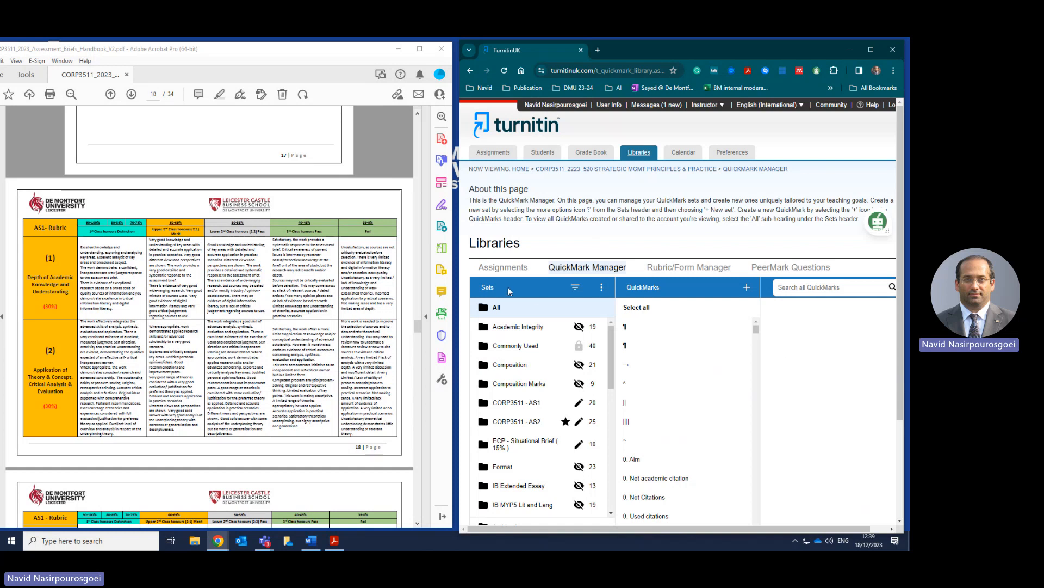
# Create a new QuickMark set titled "Test for QuickMark".
pyautogui.click(603, 288)
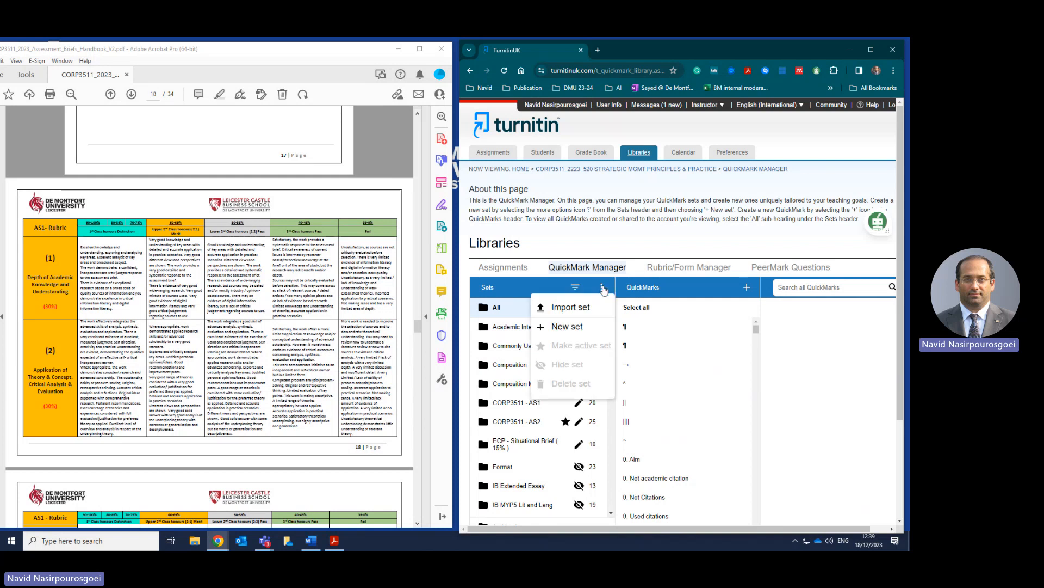
pyautogui.click(568, 329)
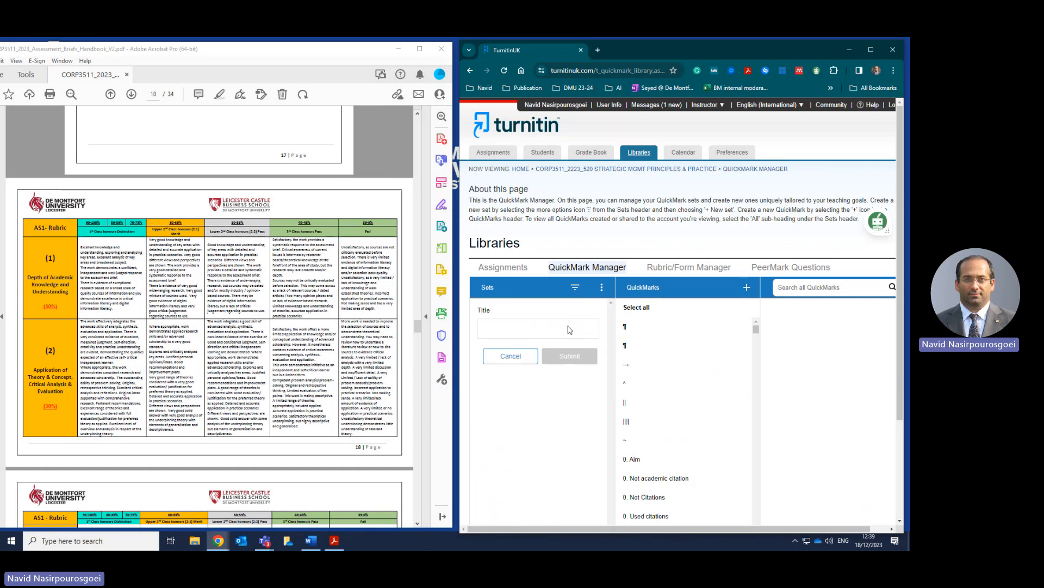
pyautogui.click(553, 327)
pyautogui.write('Test for')
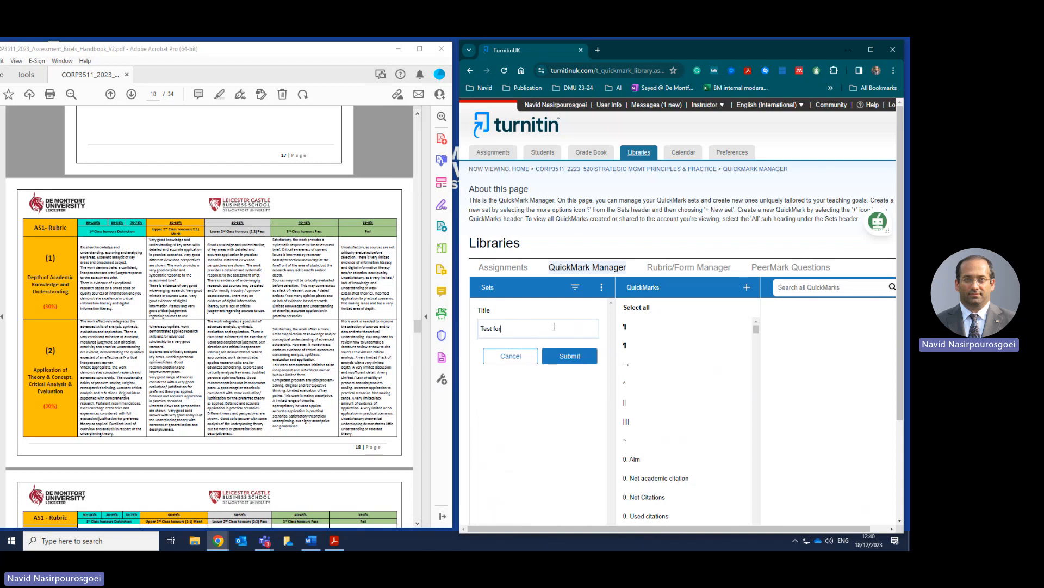
pyautogui.write(' QuickMark2023')
pyautogui.press('BackSpace')
pyautogui.press('BackSpace')
pyautogui.press('BackSpace')
pyautogui.press('BackSpace')
pyautogui.click(580, 356)
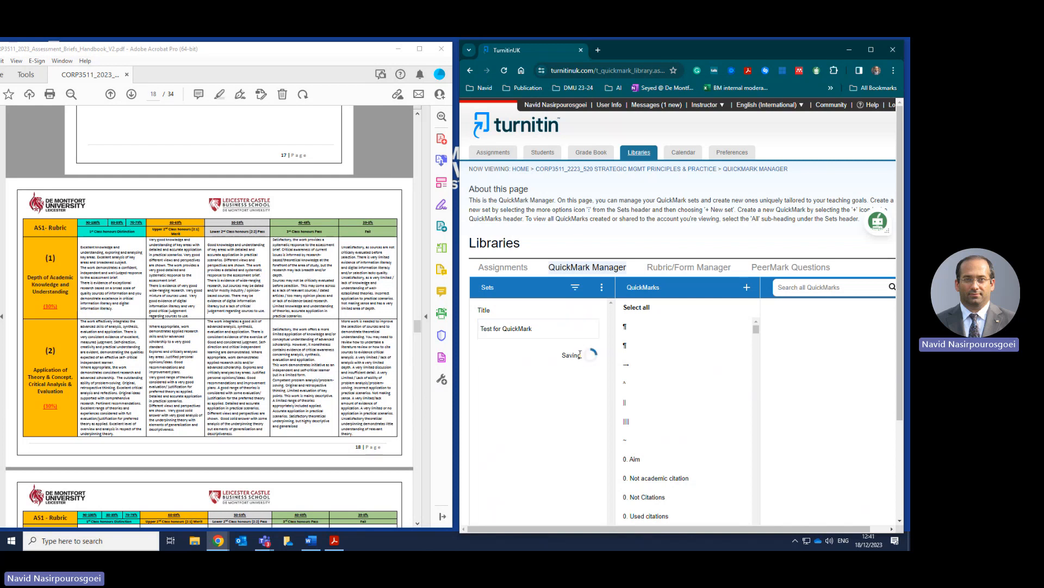
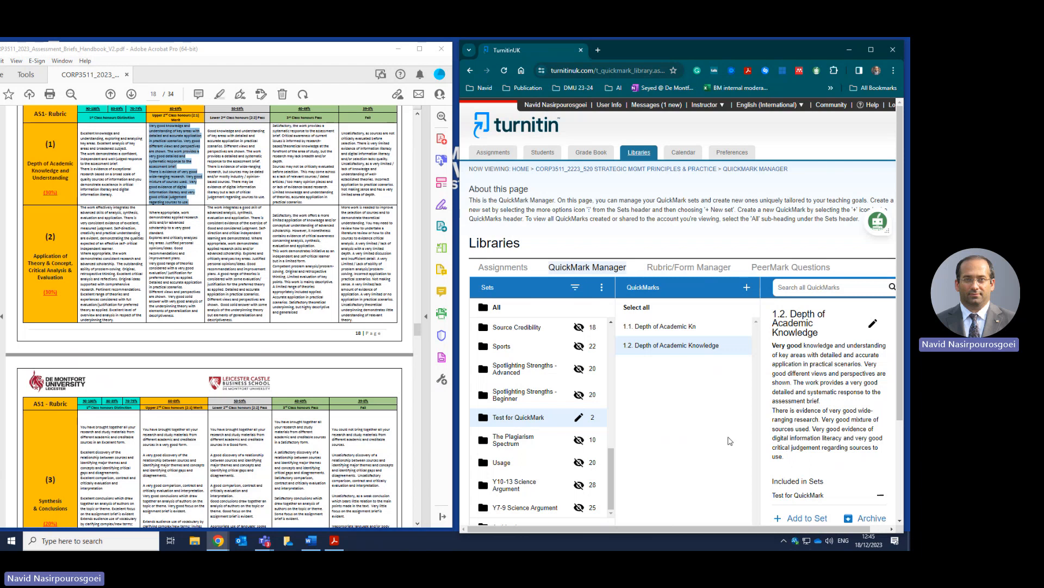
pyautogui.click(746, 289)
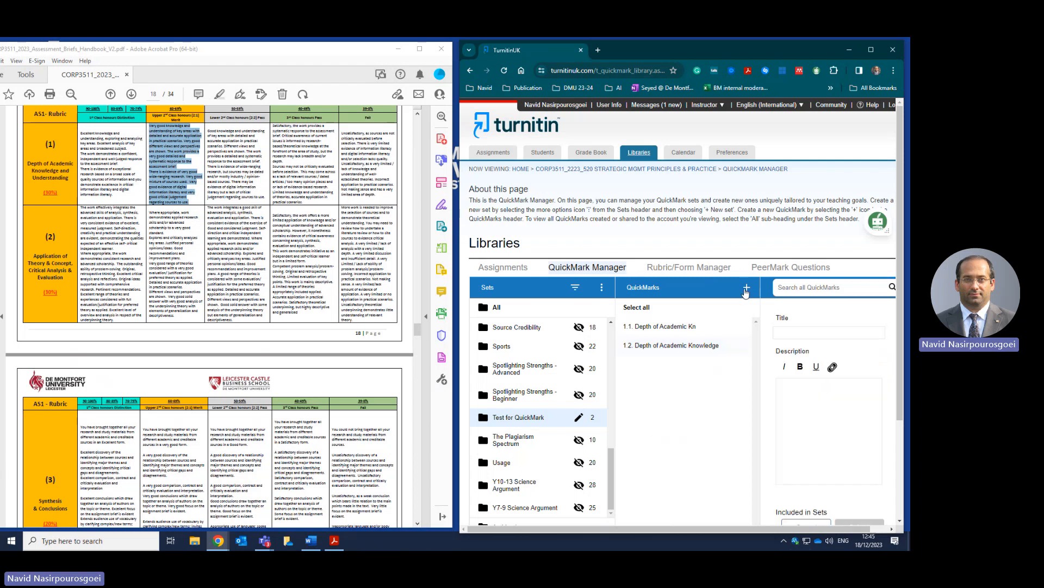
pyautogui.click(821, 291)
pyautogui.write('1')
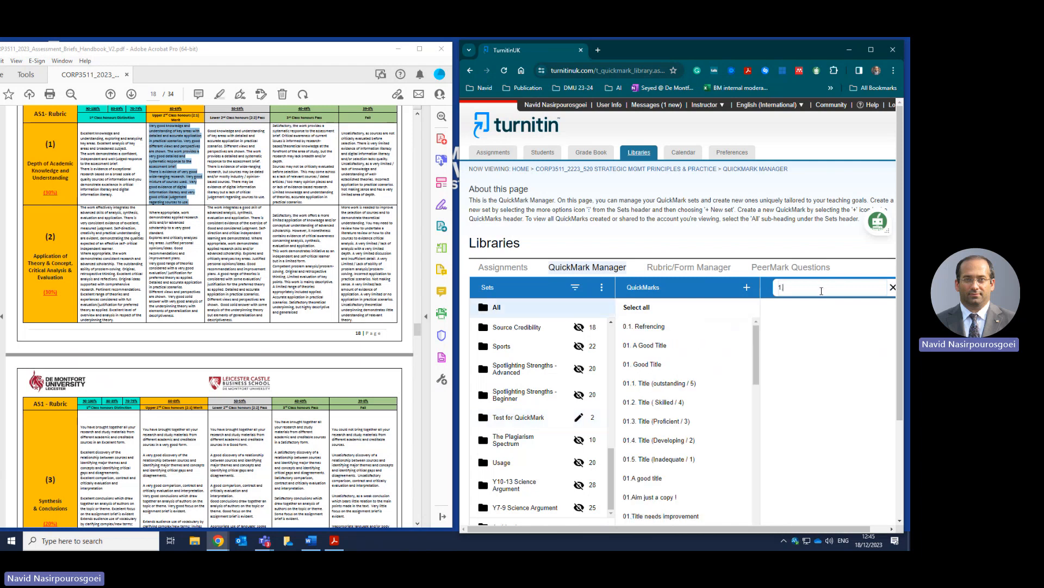
pyautogui.write('.3.')
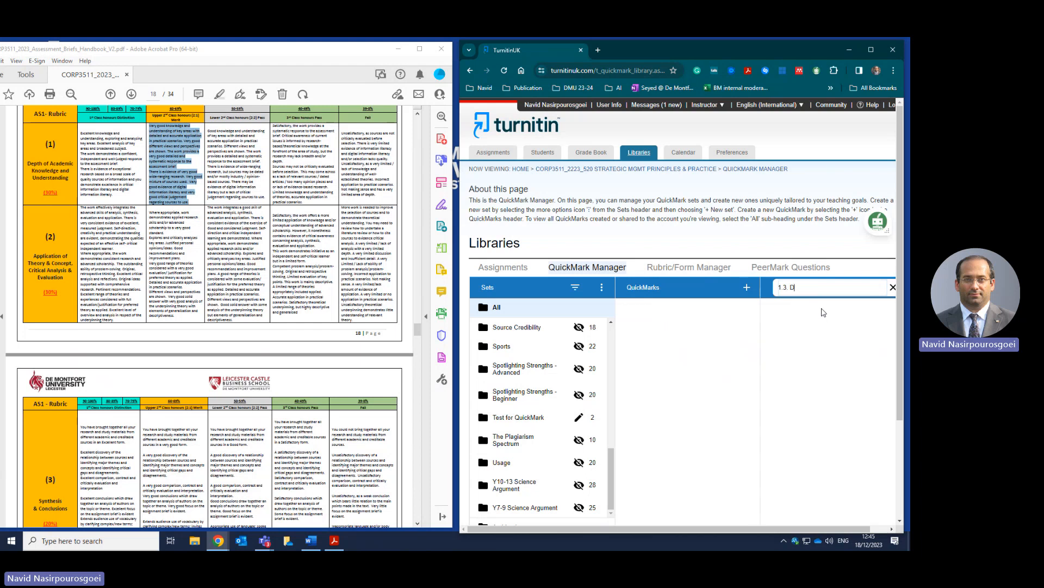
pyautogui.write('Depth')
pyautogui.press('BackSpace')
pyautogui.press('BackSpace')
pyautogui.press('BackSpace')
pyautogui.press('BackSpace')
pyautogui.press('BackSpace')
pyautogui.press('BackSpace')
pyautogui.press('BackSpace')
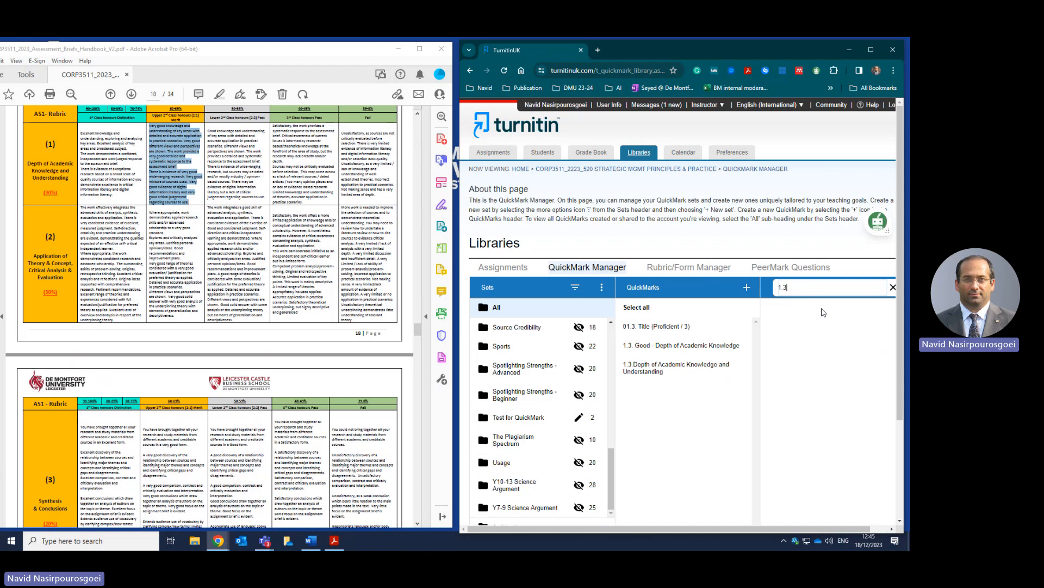
pyautogui.click(641, 371)
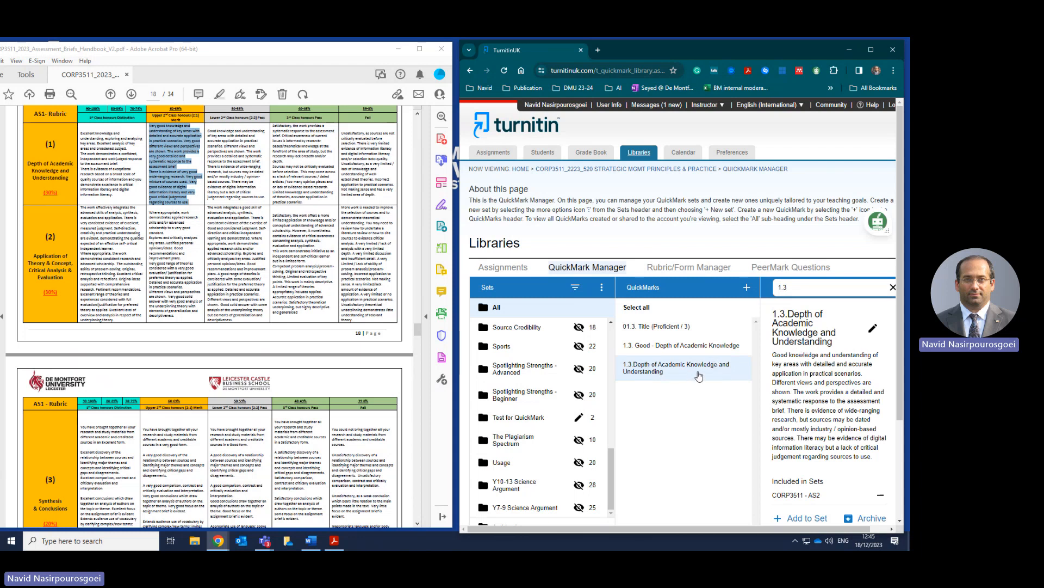
pyautogui.scroll(-2, 530, 401)
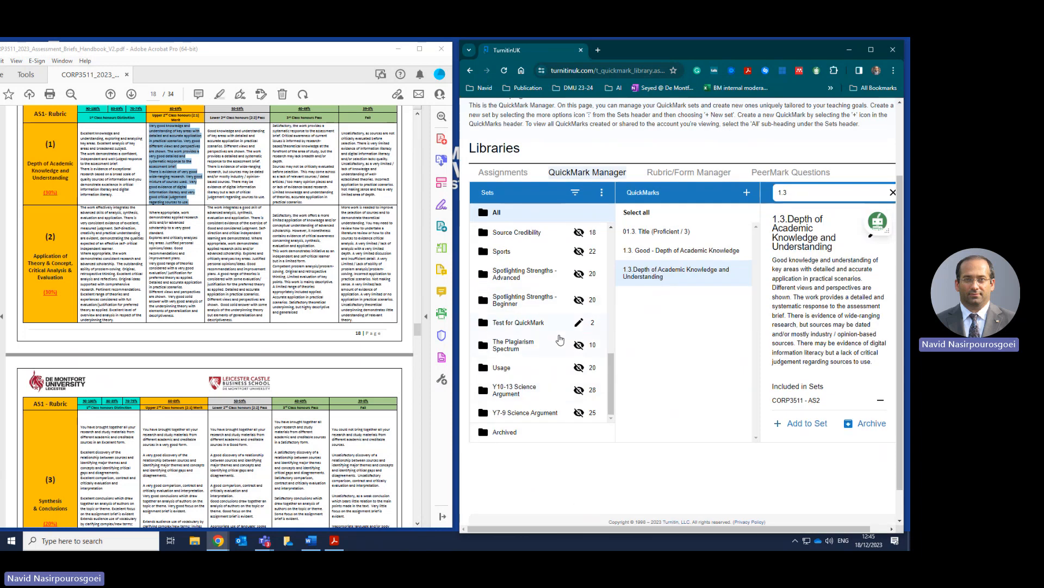
# Start a new QuickMark in the "Test for QuickMark" set and title it "1.3. Depth of Academic Knowledge".
pyautogui.click(546, 326)
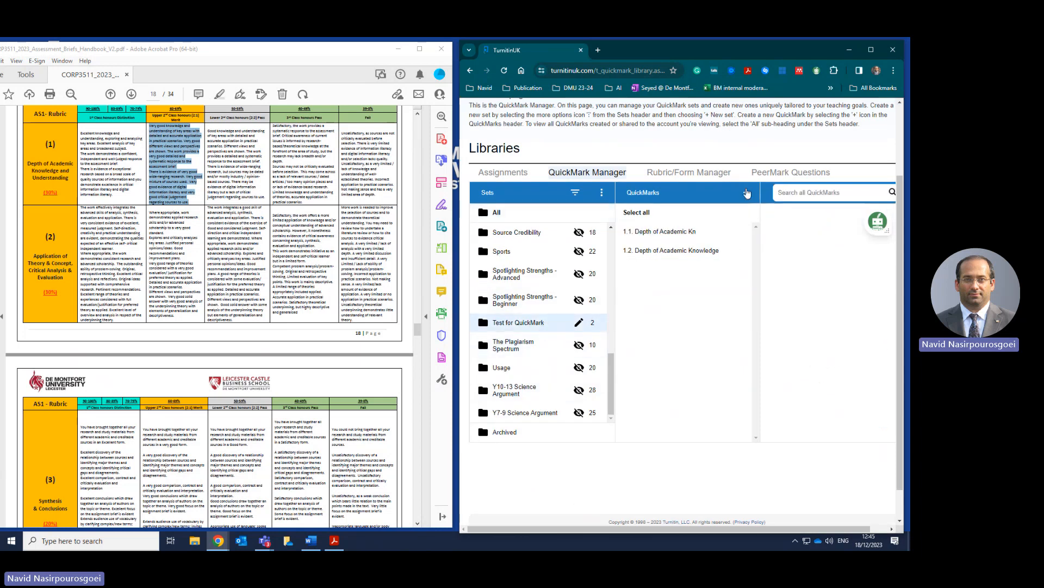
pyautogui.click(747, 192)
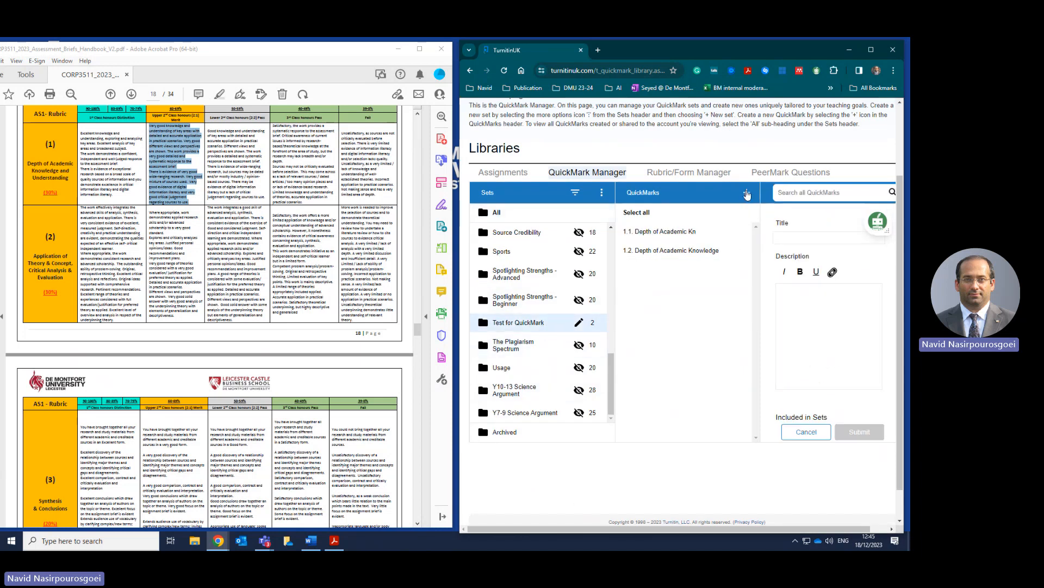
pyautogui.click(801, 237)
pyautogui.write('1.3')
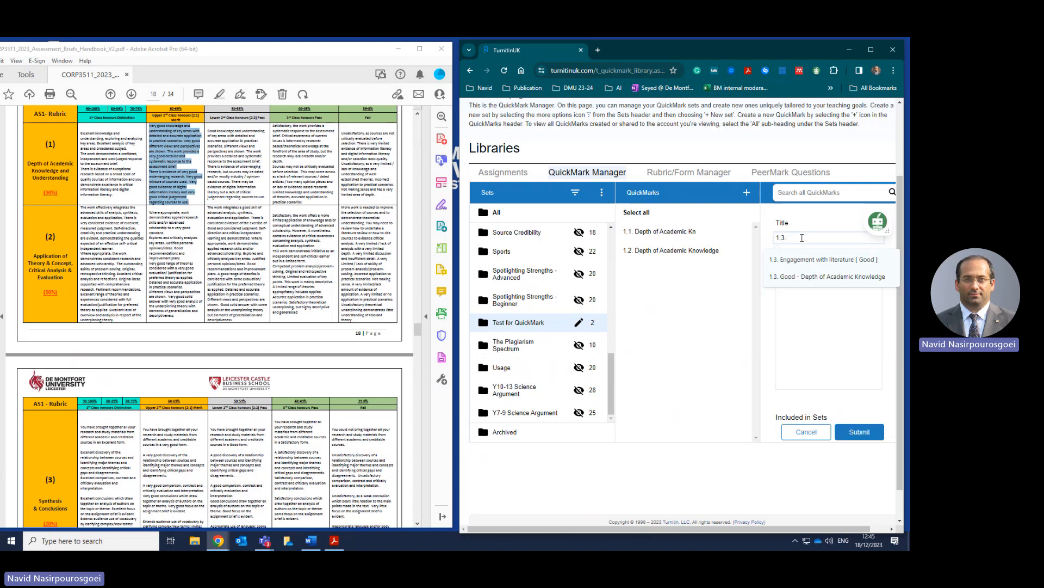
pyautogui.write('. Depth')
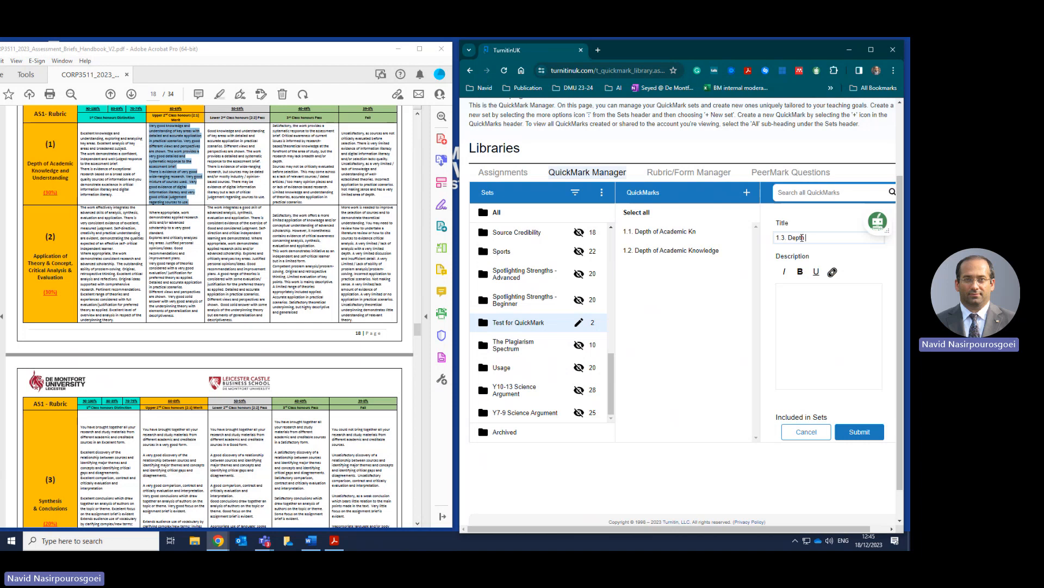
pyautogui.write(' of Academic Knowledge')
# Copy the rubric's Lower 2nd Class (2:2) text for criterion 1 from the PDF into the QuickMark's description.
pyautogui.click(807, 305)
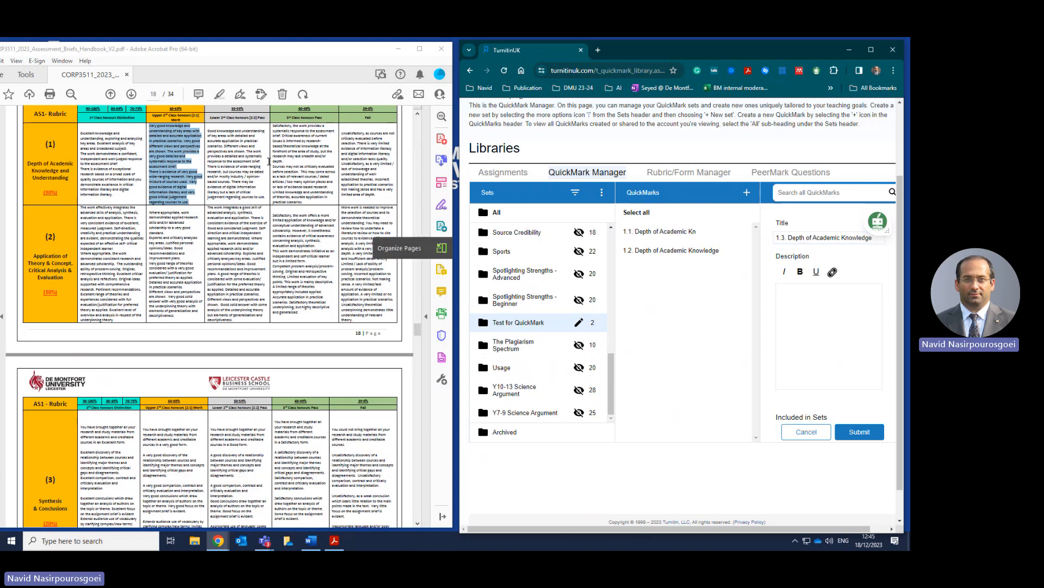
pyautogui.moveTo(265, 198); pyautogui.dragTo(206, 130)
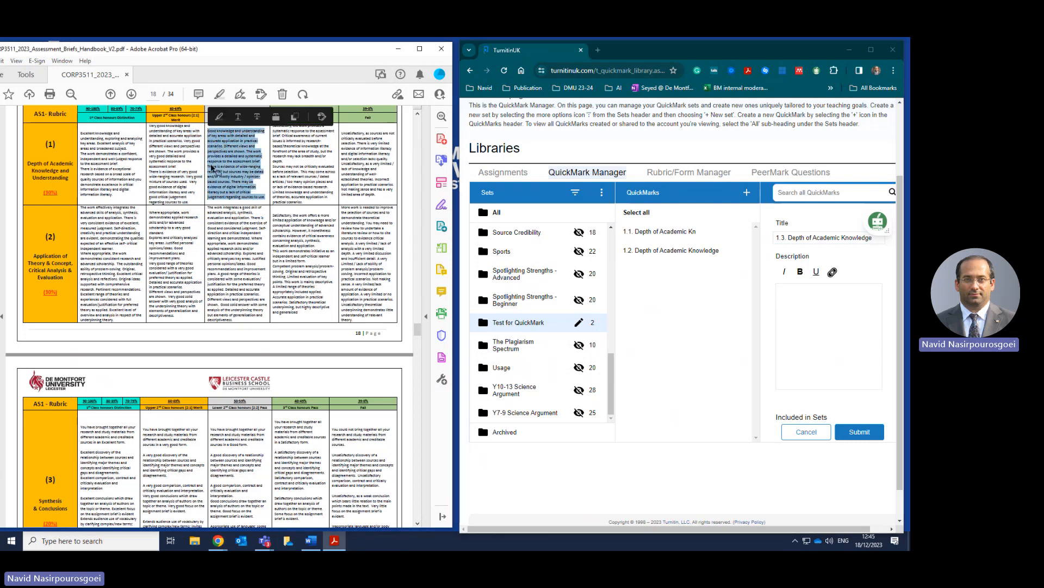
pyautogui.click(813, 292)
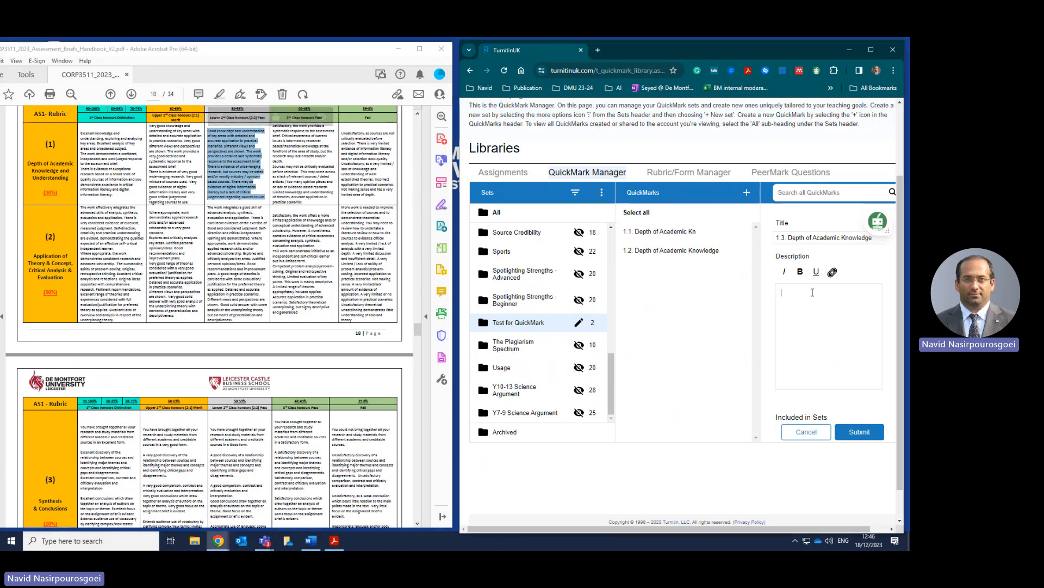
pyautogui.hotkey('ctrl', 'v')
pyautogui.scroll(3, 827, 326)
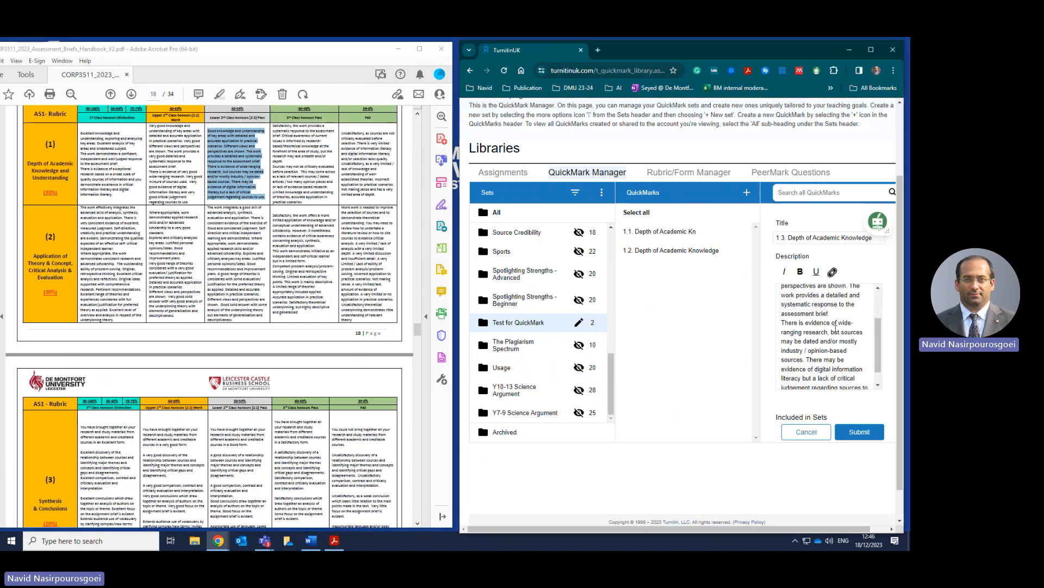
# Make the opening word "Good" of the description bold and submit the 1.3 QuickMark.
pyautogui.click(797, 292)
pyautogui.moveTo(797, 292); pyautogui.dragTo(782, 292)
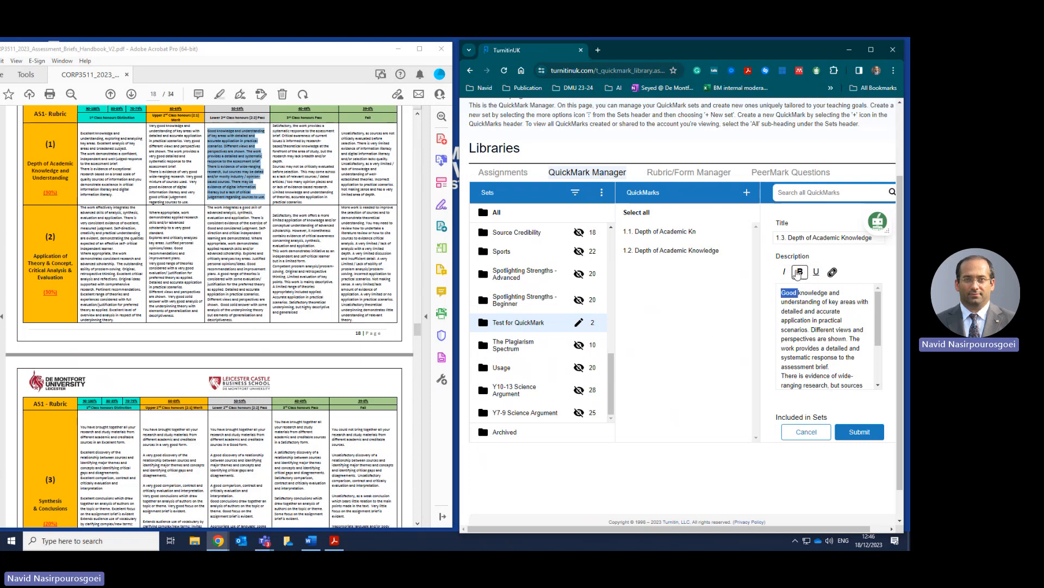
pyautogui.click(800, 272)
pyautogui.click(860, 433)
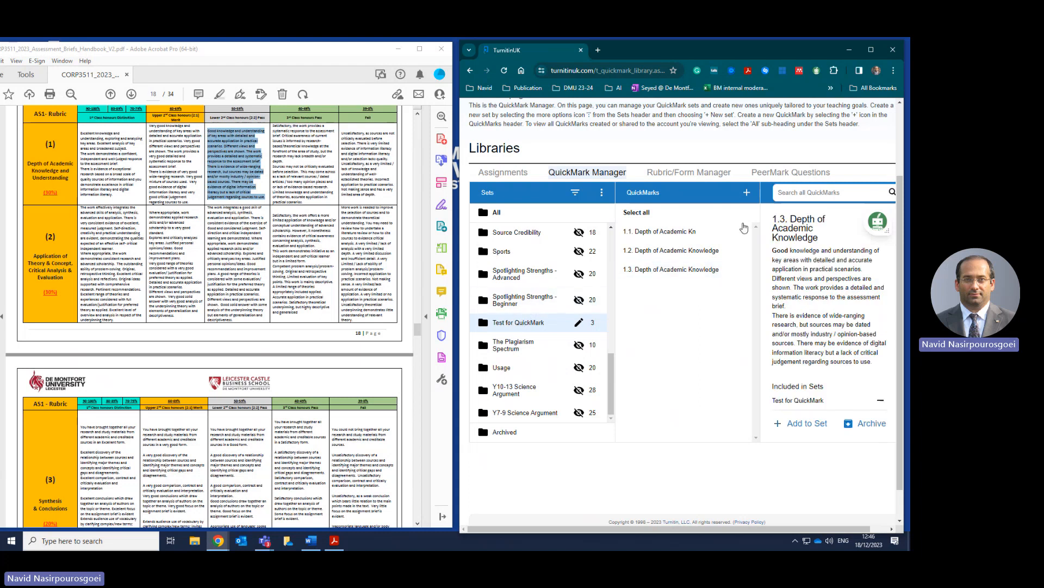
# Start another QuickMark in the same set and title it "1.4. Depth of Academic Knolwedge".
pyautogui.click(747, 192)
pyautogui.click(795, 239)
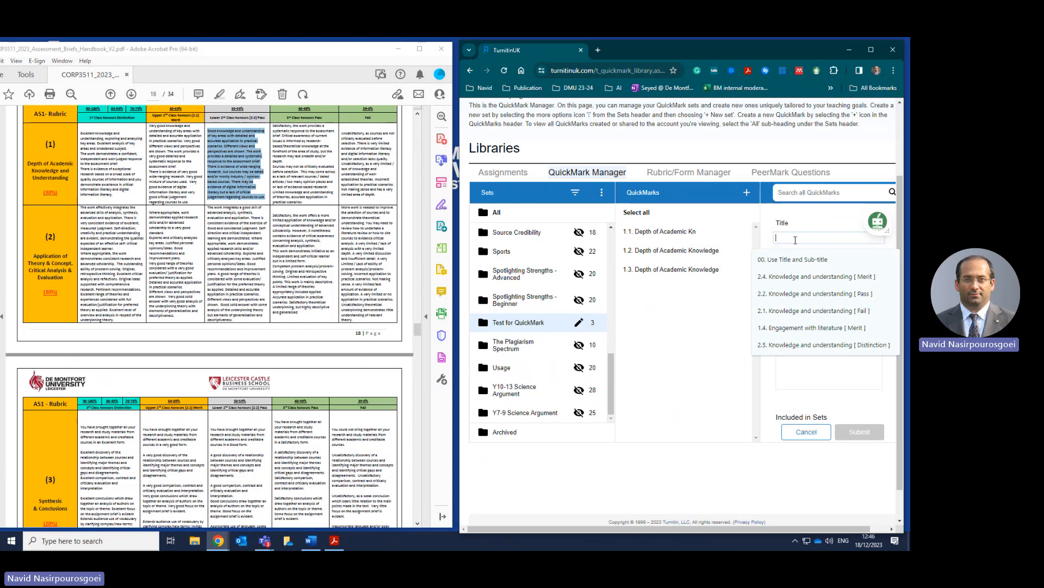
pyautogui.write('1.')
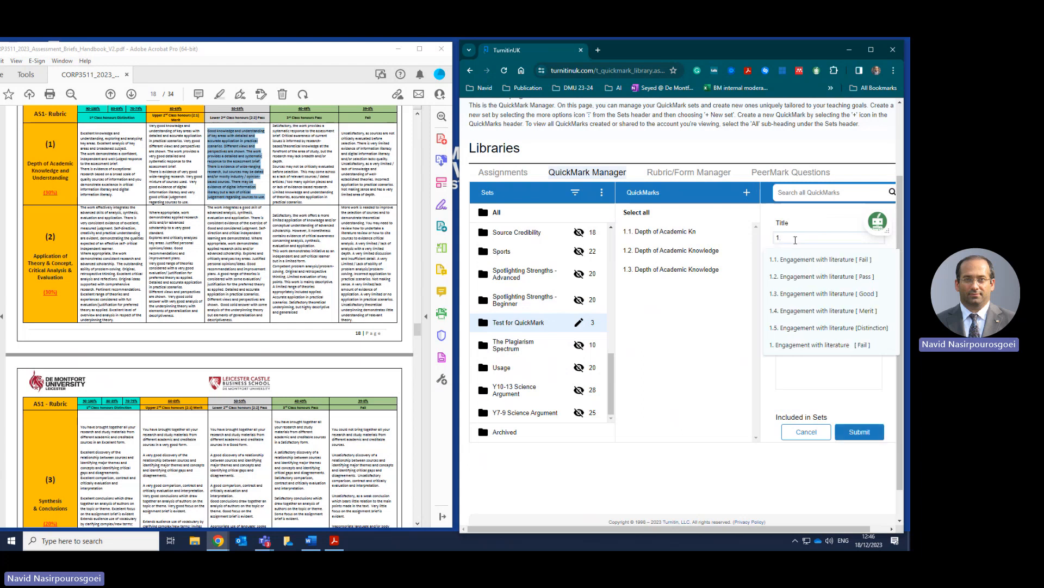
pyautogui.write('4.')
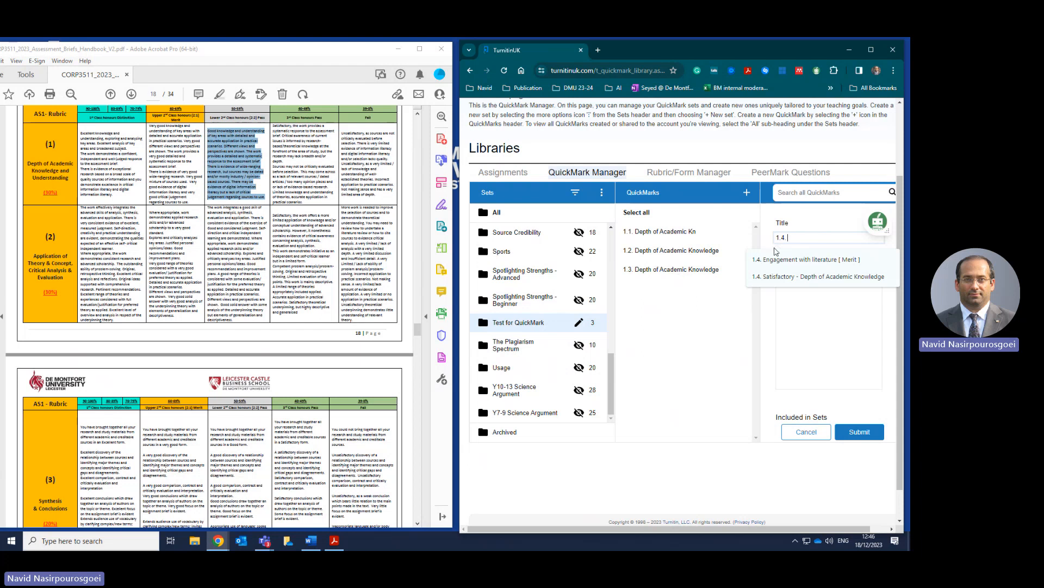
pyautogui.write(' Depth')
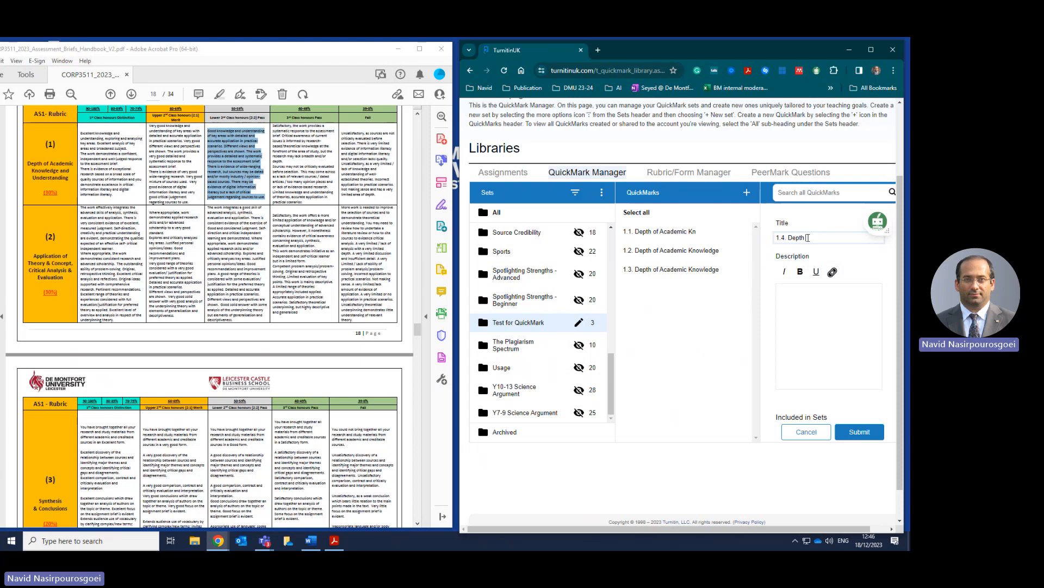
pyautogui.write(' of Academic Knolwedge')
# Copy the rubric's 3rd Class honours text for criterion 1 from the PDF into the 1.4 QuickMark's description.
pyautogui.doubleClick(310, 197)
pyautogui.doubleClick(310, 197)
pyautogui.moveTo(306, 201); pyautogui.dragTo(273, 125)
pyautogui.rightClick(281, 134)
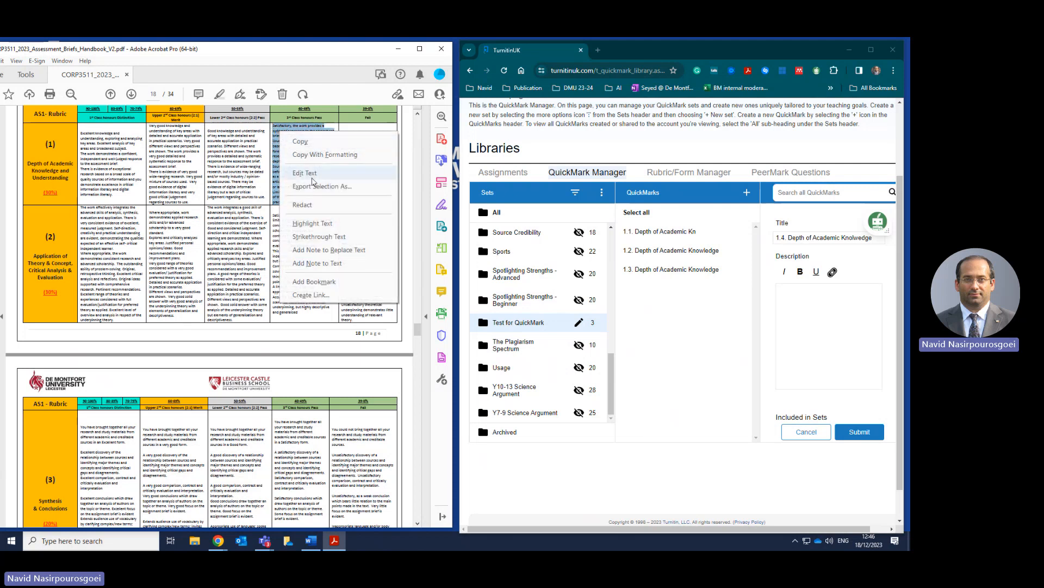
pyautogui.click(300, 141)
pyautogui.click(815, 299)
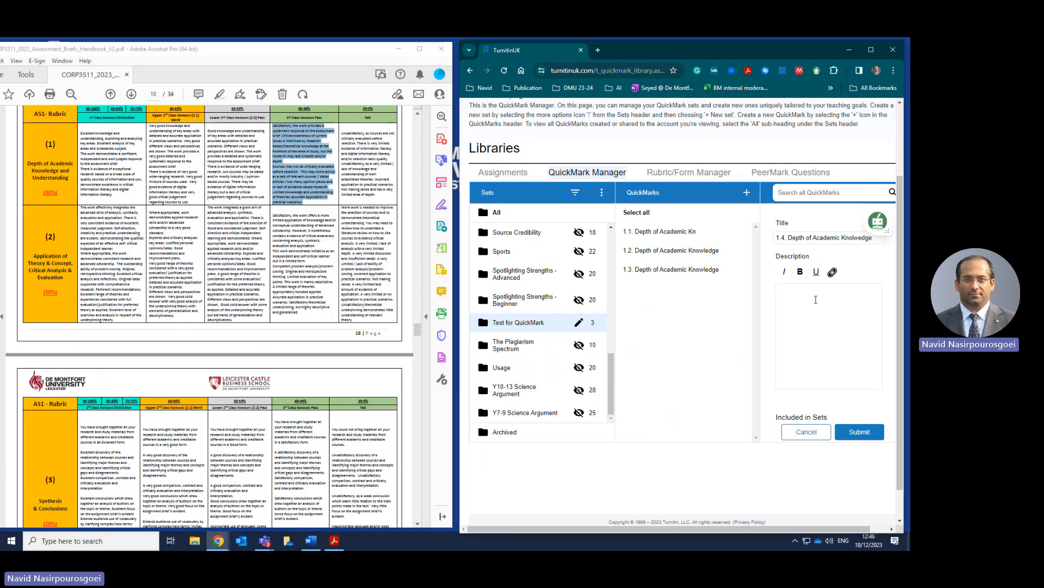
pyautogui.hotkey('ctrl', 'v')
pyautogui.scroll(5, 816, 301)
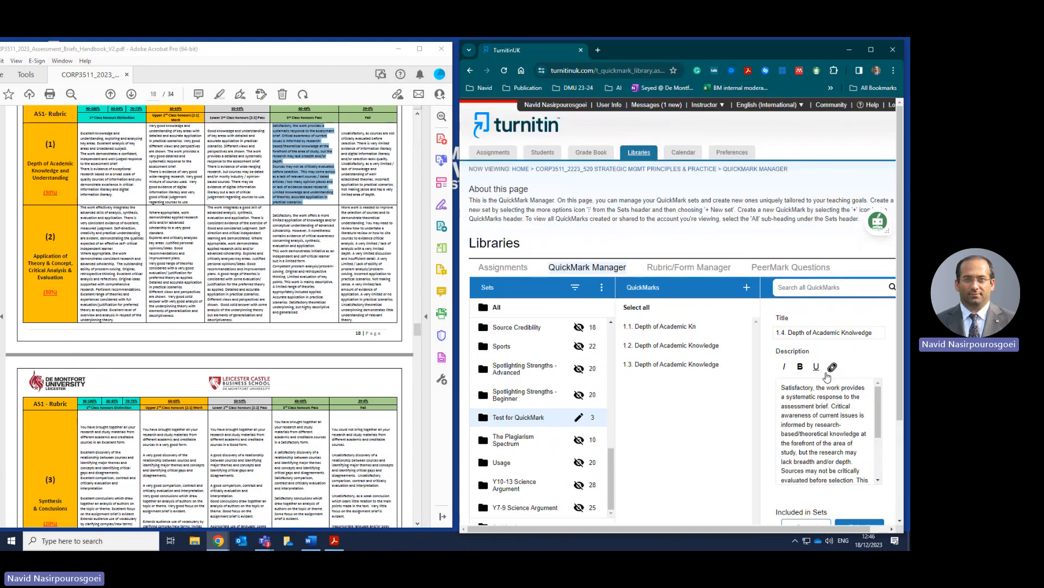
# Make the opening word "Satisfactory," of the description bold and submit the 1.4 QuickMark.
pyautogui.moveTo(815, 387); pyautogui.dragTo(781, 388)
pyautogui.click(800, 366)
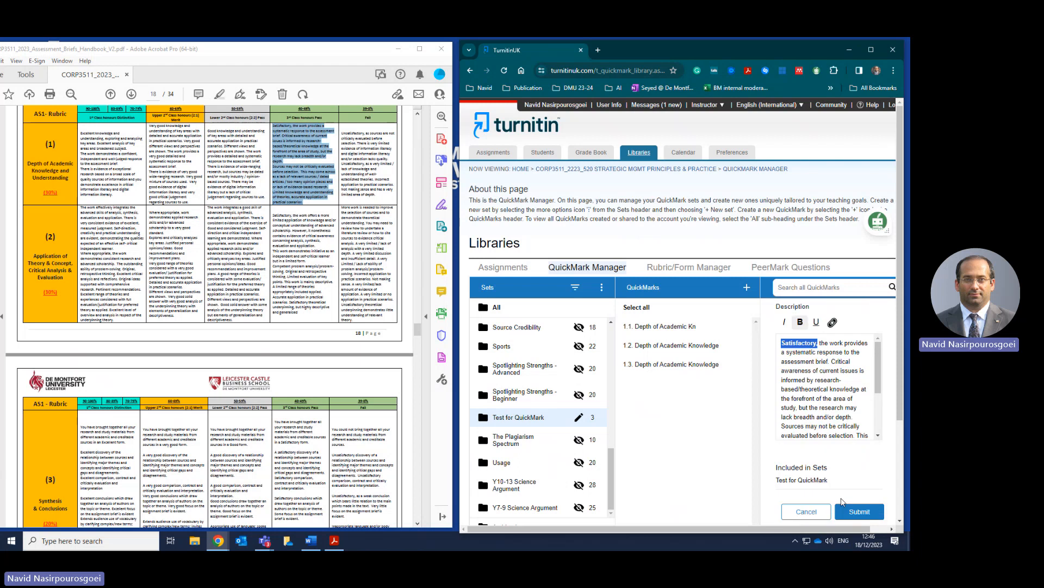
pyautogui.scroll(-1, 842, 504)
pyautogui.click(869, 512)
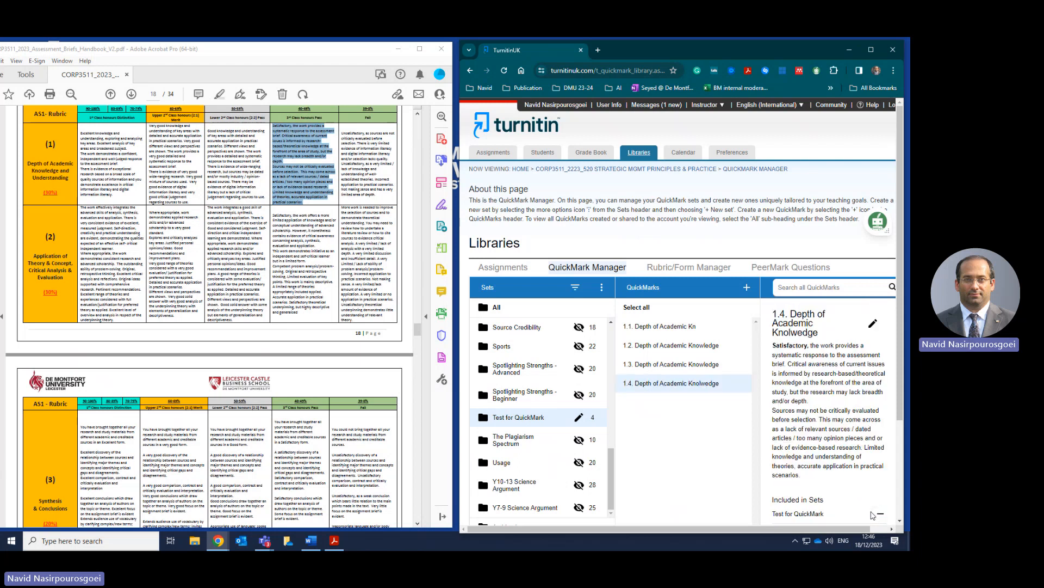
# Start another QuickMark in the "Test for QuickMark" set and title it "1.5. Depth of Academic Knowledge".
pyautogui.click(746, 288)
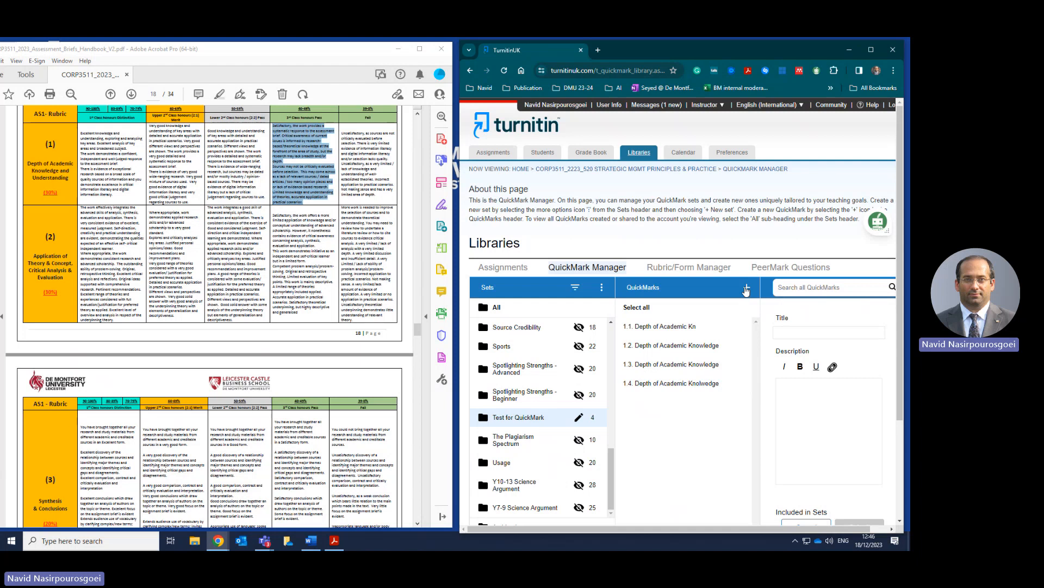
pyautogui.click(794, 333)
pyautogui.write('1.')
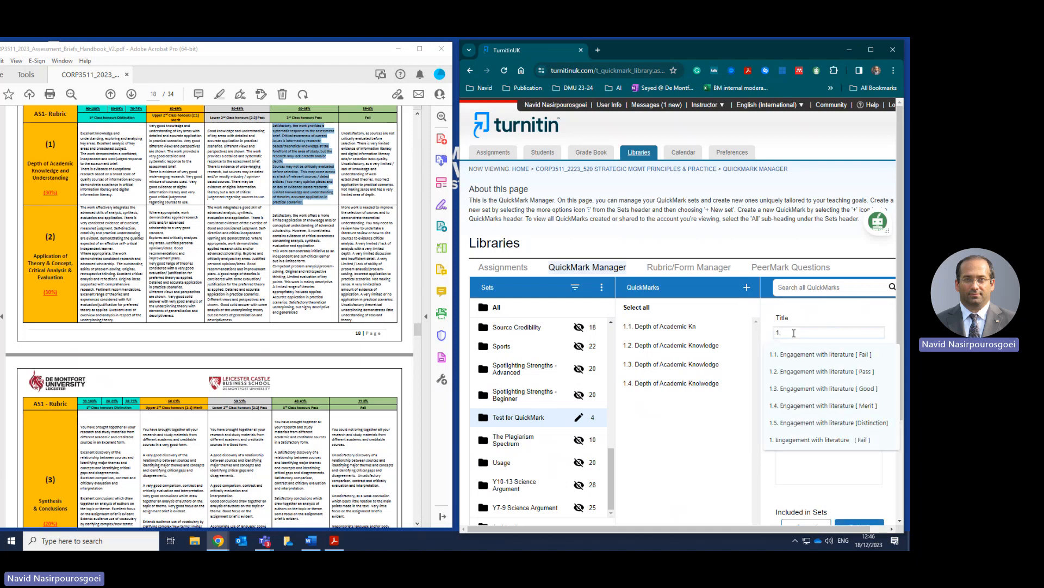
pyautogui.write('5. ')
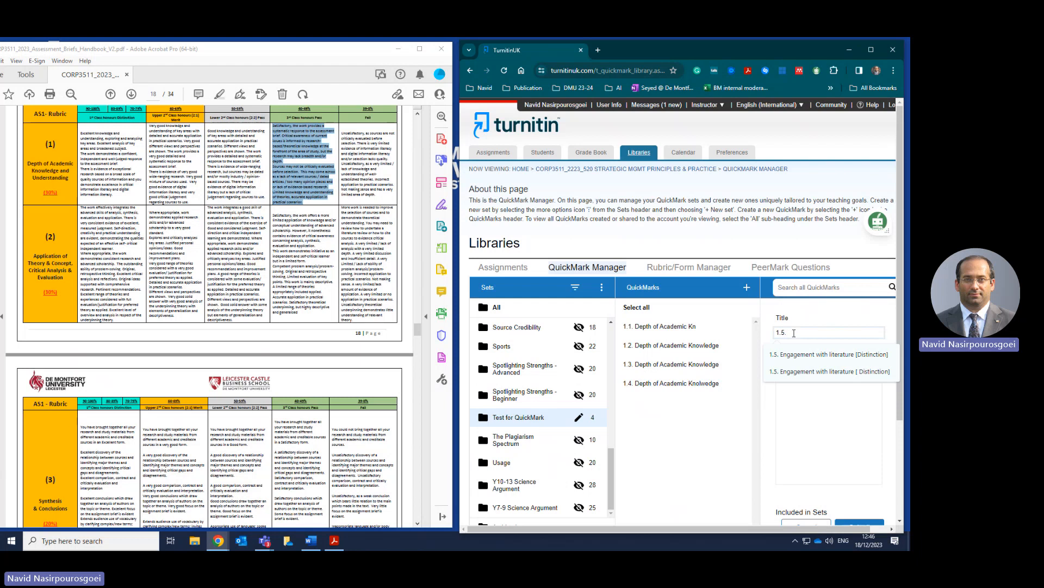
pyautogui.write('Depth')
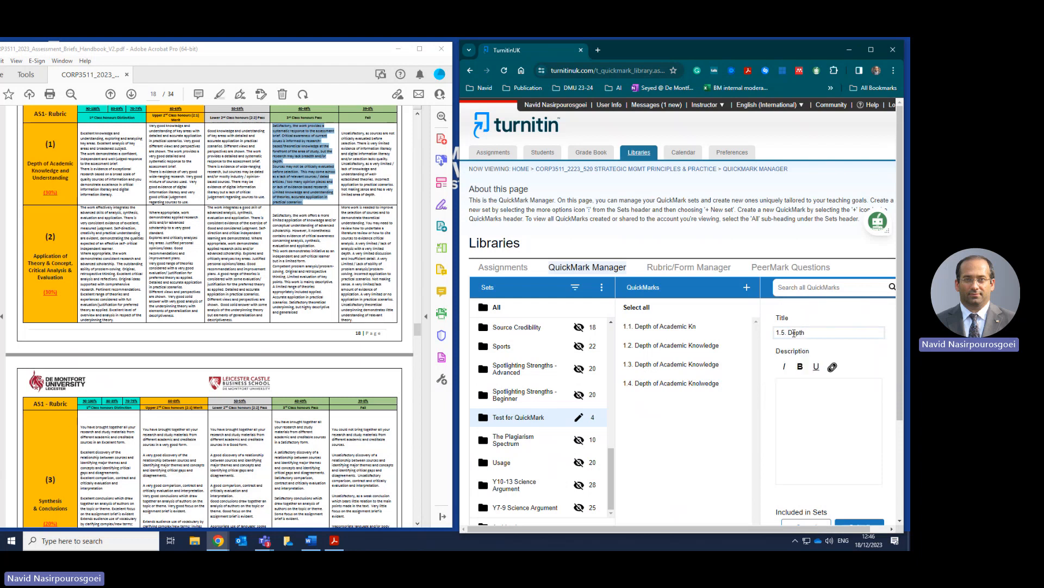
pyautogui.write(' of Academic Knowledge')
# Copy the rubric's Fail text for criterion 1 from the PDF into the 1.5 QuickMark's description.
pyautogui.click(377, 197)
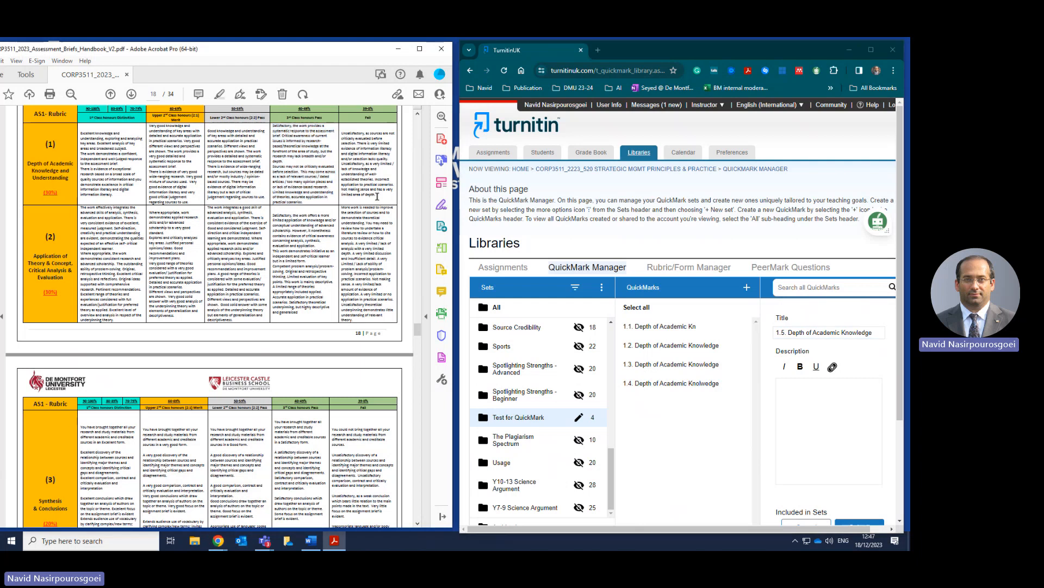
pyautogui.moveTo(377, 197); pyautogui.dragTo(354, 147)
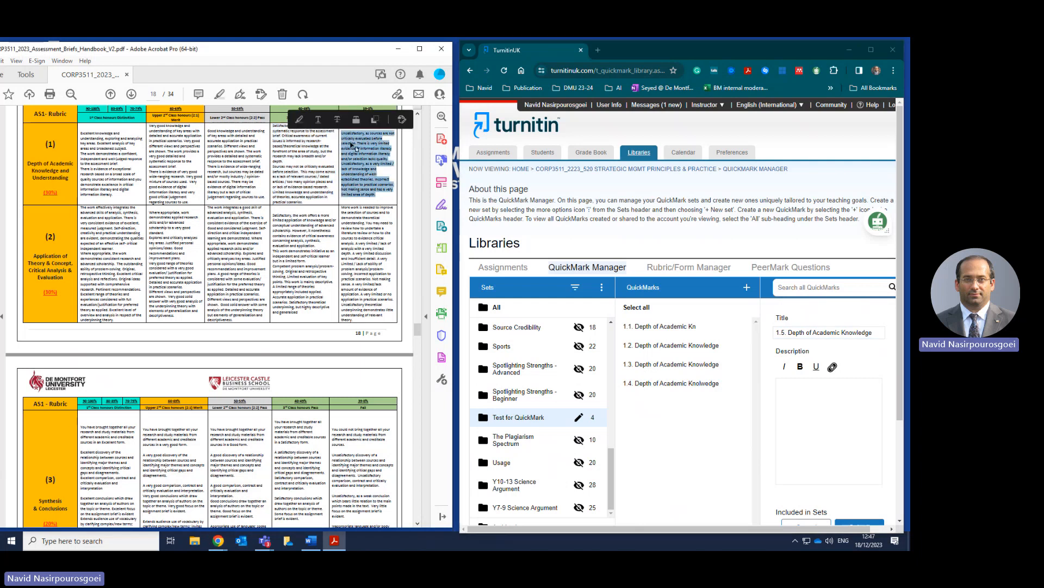
pyautogui.rightClick(355, 147)
pyautogui.click(370, 153)
pyautogui.click(794, 396)
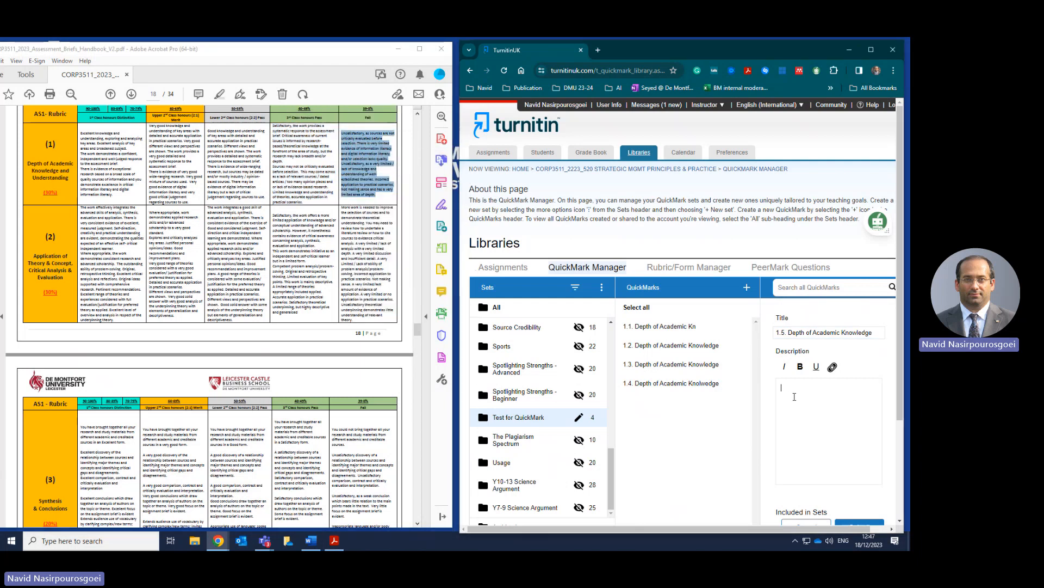
pyautogui.hotkey('ctrl', 'v')
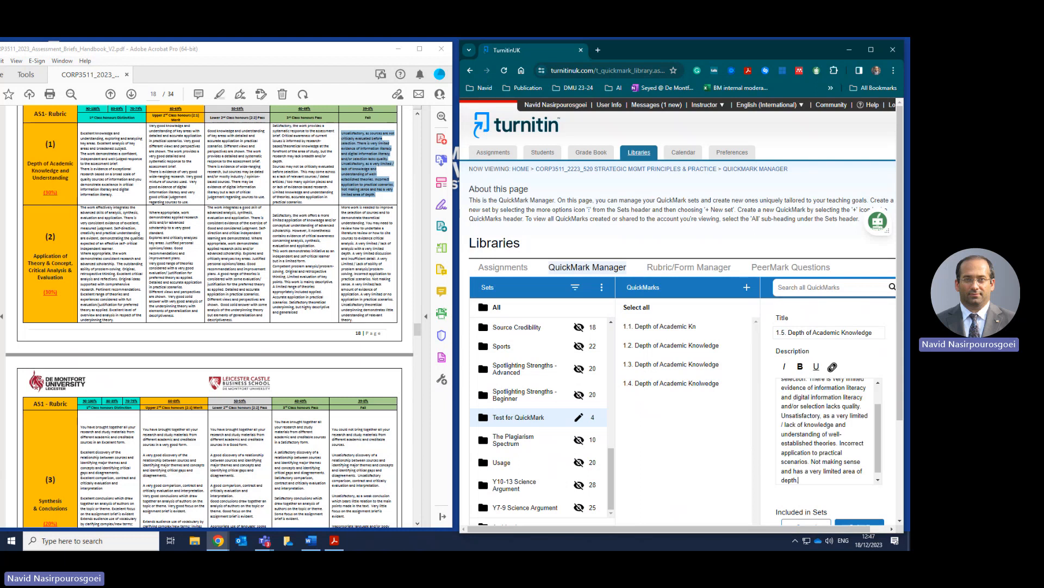
# Make the opening word "Unsatisfactory," of the description bold and submit the 1.5 QuickMark.
pyautogui.scroll(3, 781, 390)
pyautogui.moveTo(821, 390); pyautogui.dragTo(781, 388)
pyautogui.click(800, 367)
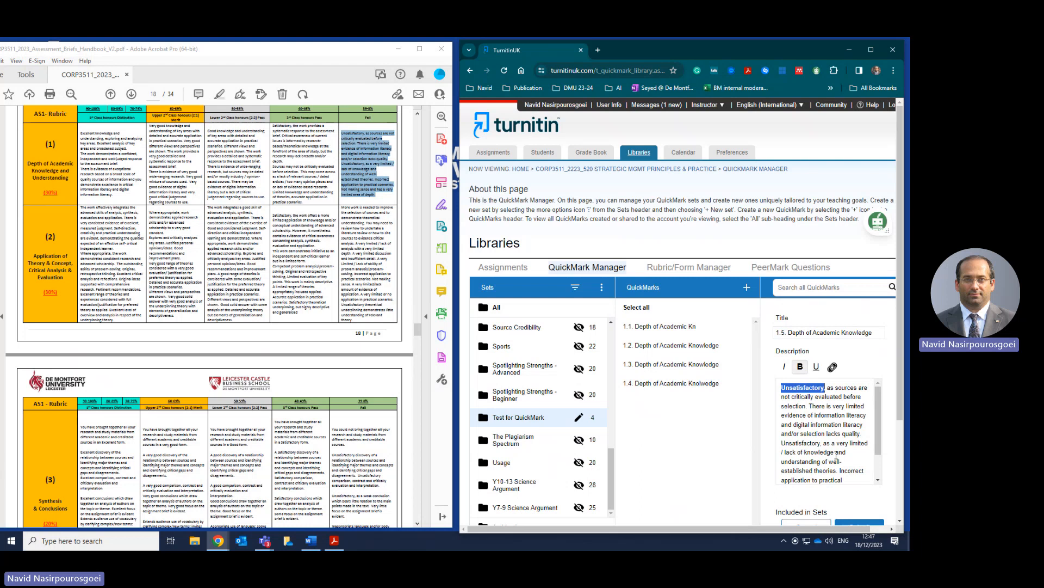
pyautogui.scroll(-3, 846, 474)
pyautogui.click(856, 527)
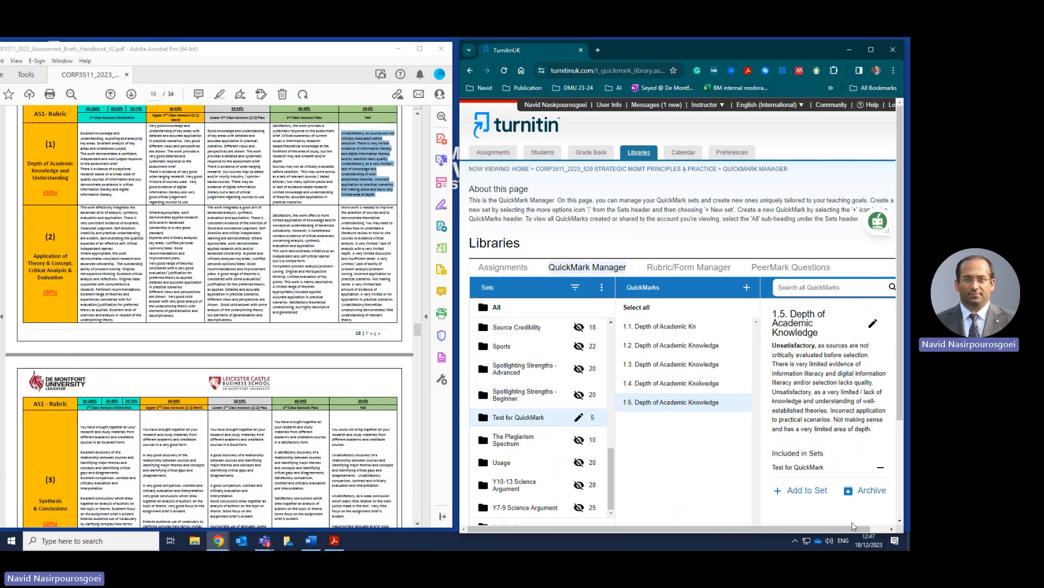
# Review the descriptions of the five criterion 1 QuickMarks, 1.1 to 1.5, one by one.
pyautogui.click(686, 382)
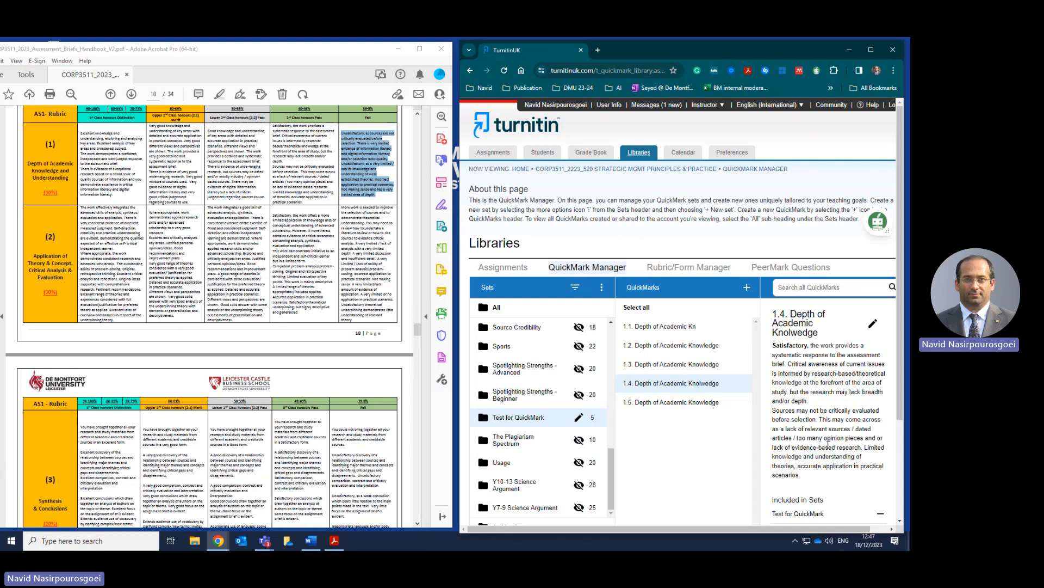
pyautogui.click(696, 364)
pyautogui.click(696, 349)
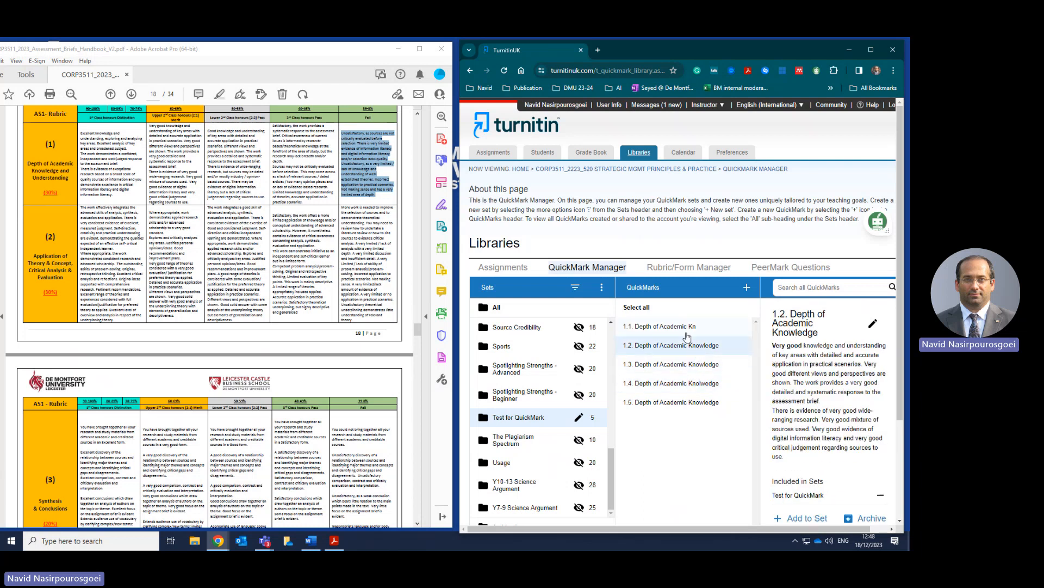
pyautogui.click(686, 329)
pyautogui.click(689, 345)
pyautogui.click(693, 369)
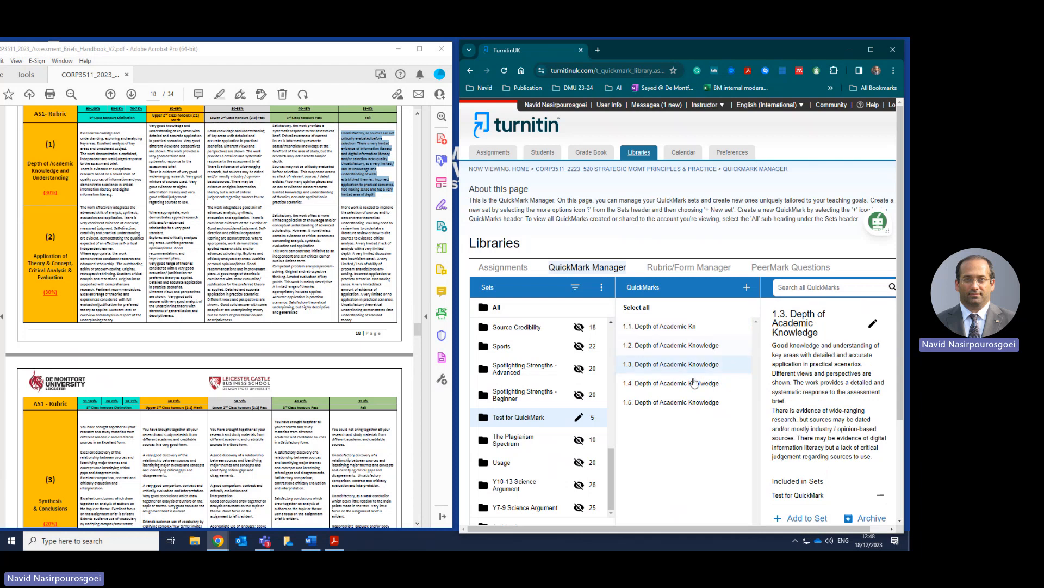
pyautogui.click(694, 386)
pyautogui.click(697, 403)
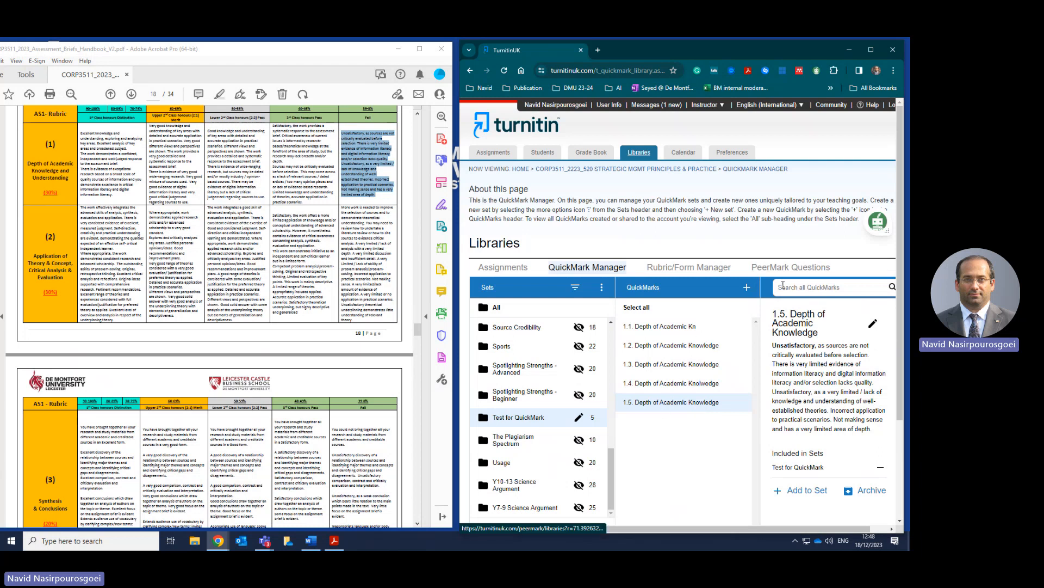
# Start a QuickMark for the rubric's second criterion in the same set and title it "2.1. Application of Theory".
pyautogui.click(748, 288)
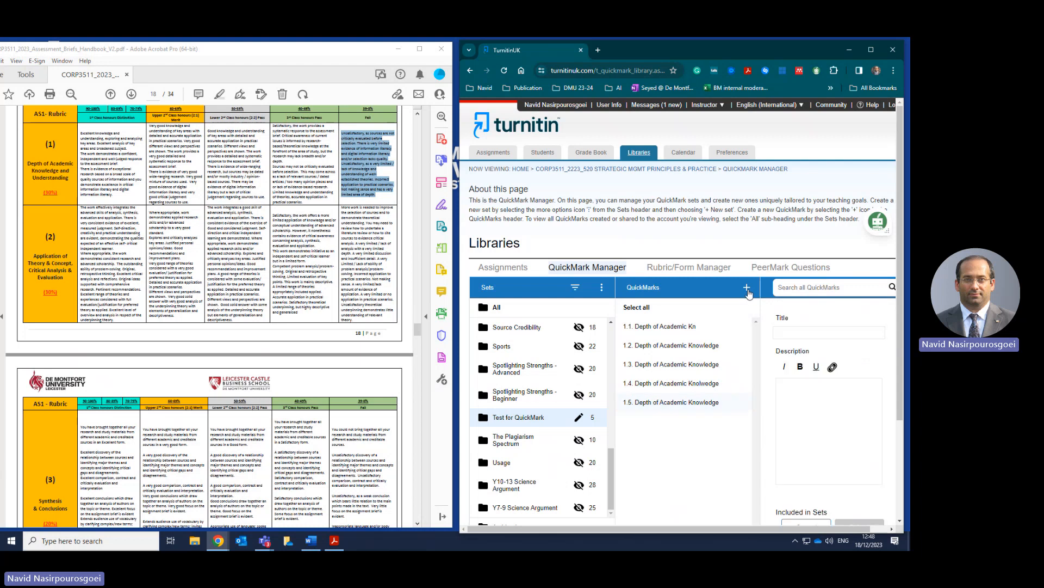
pyautogui.click(785, 333)
pyautogui.write('2')
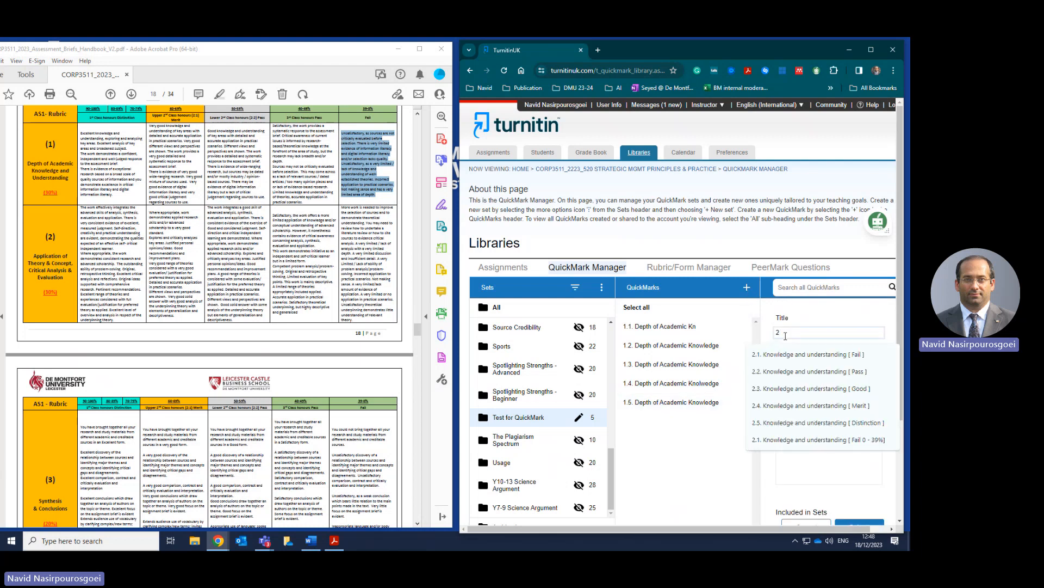
pyautogui.write('.1')
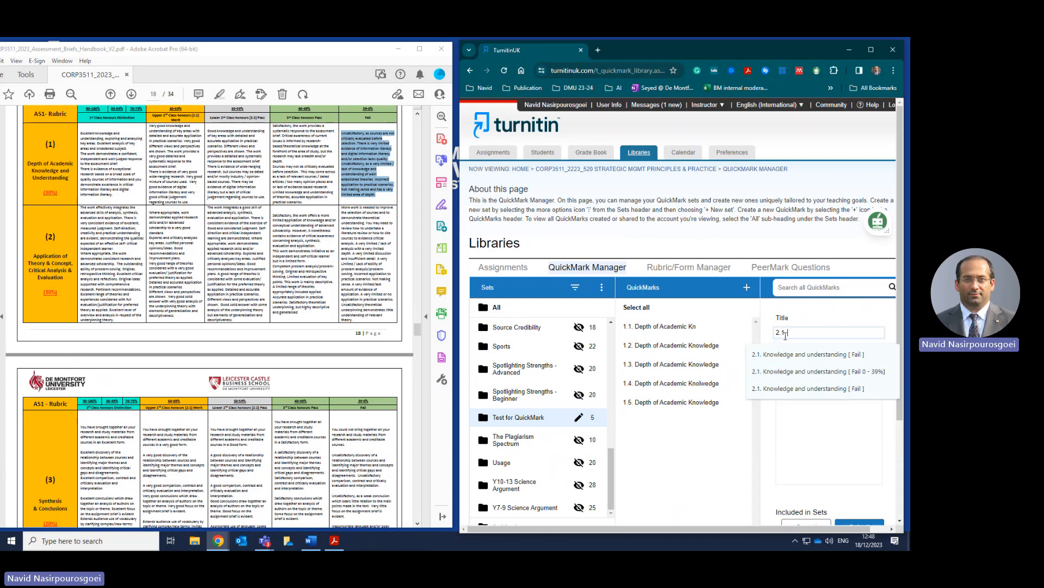
pyautogui.write('. Appli')
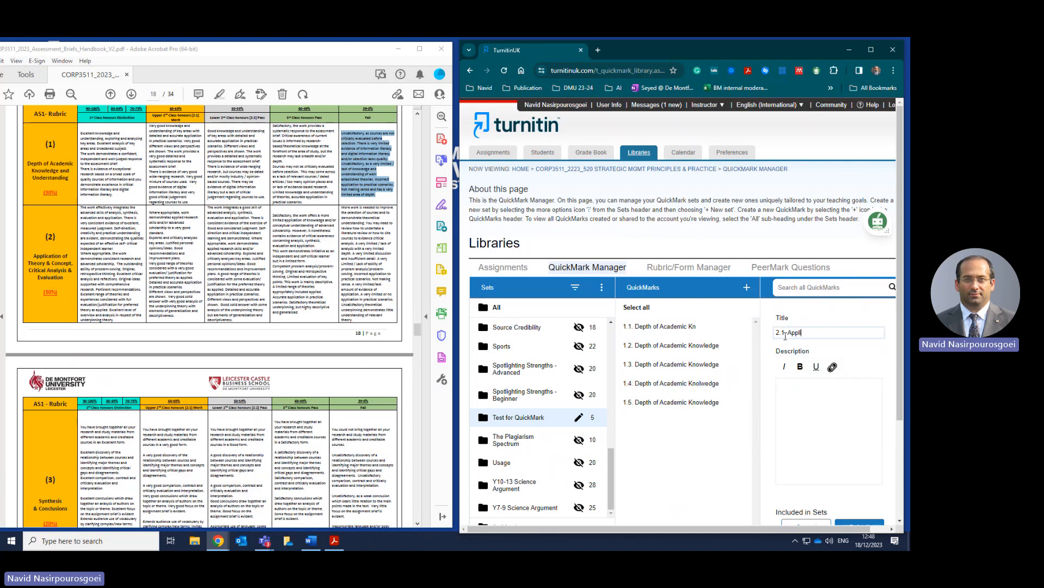
pyautogui.write('cation of Theory')
# Copy the rubric's 1st Class Honours text for criterion 2 from the PDF into the 2.1 QuickMark's description.
pyautogui.moveTo(114, 322); pyautogui.dragTo(82, 209)
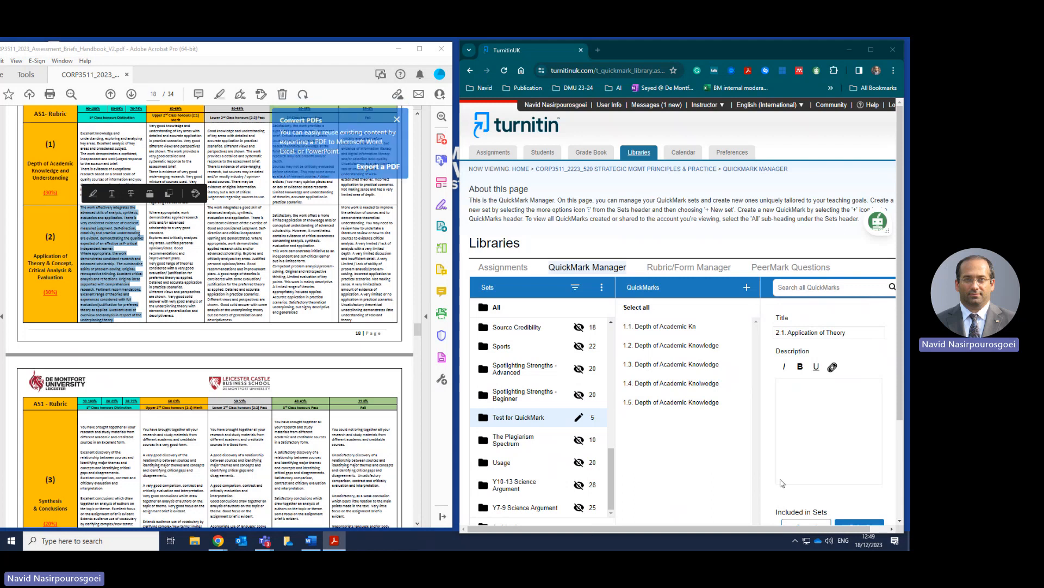
pyautogui.click(821, 401)
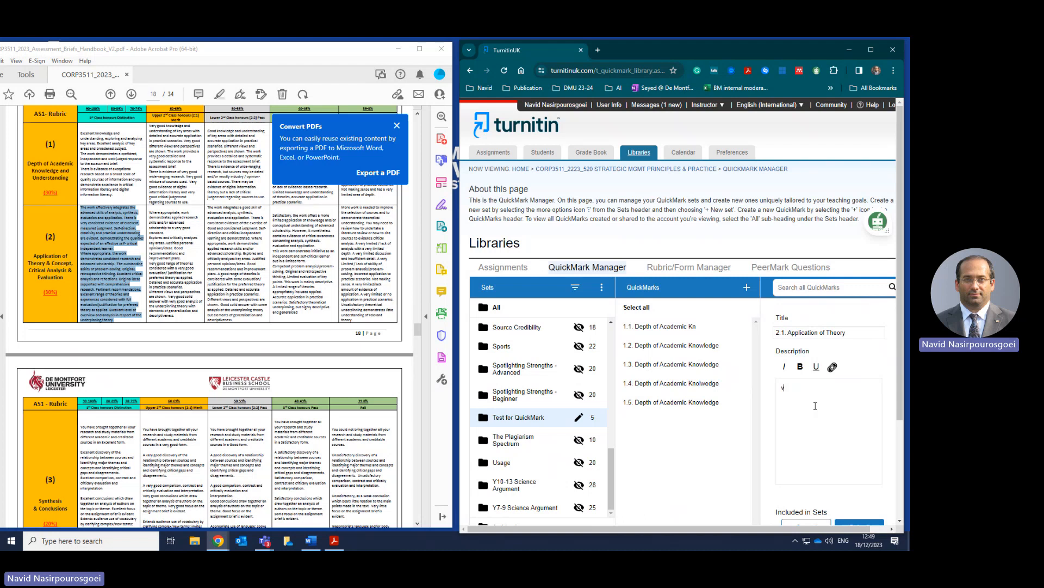
pyautogui.hotkey('ctrl', 'v')
# Insert "Excellent," in bold at the start of the description and submit the 2.1 QuickMark.
pyautogui.scroll(5, 838, 416)
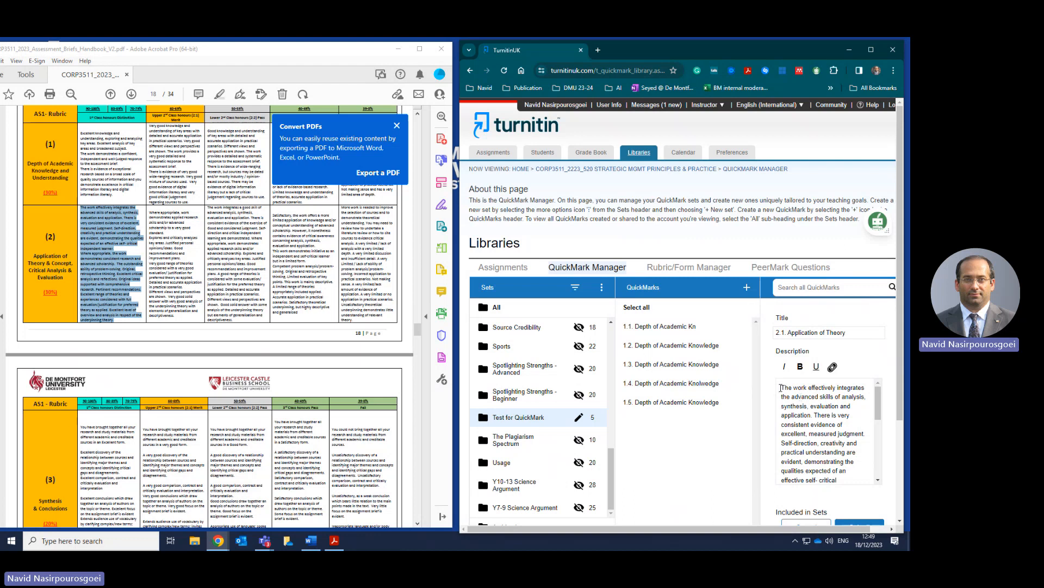
pyautogui.write('Exc')
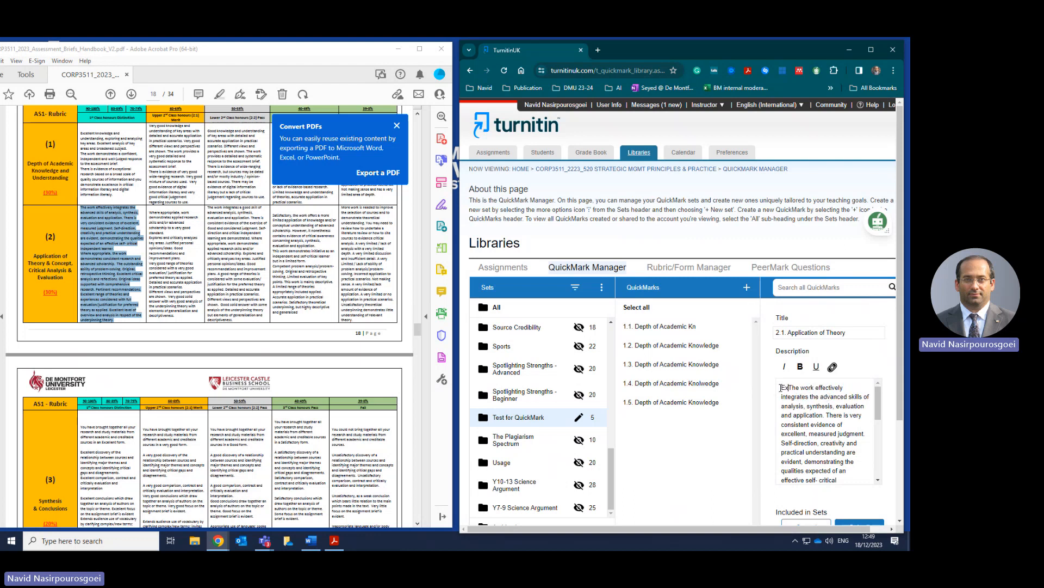
pyautogui.write('ellent,')
pyautogui.moveTo(810, 388); pyautogui.dragTo(780, 387)
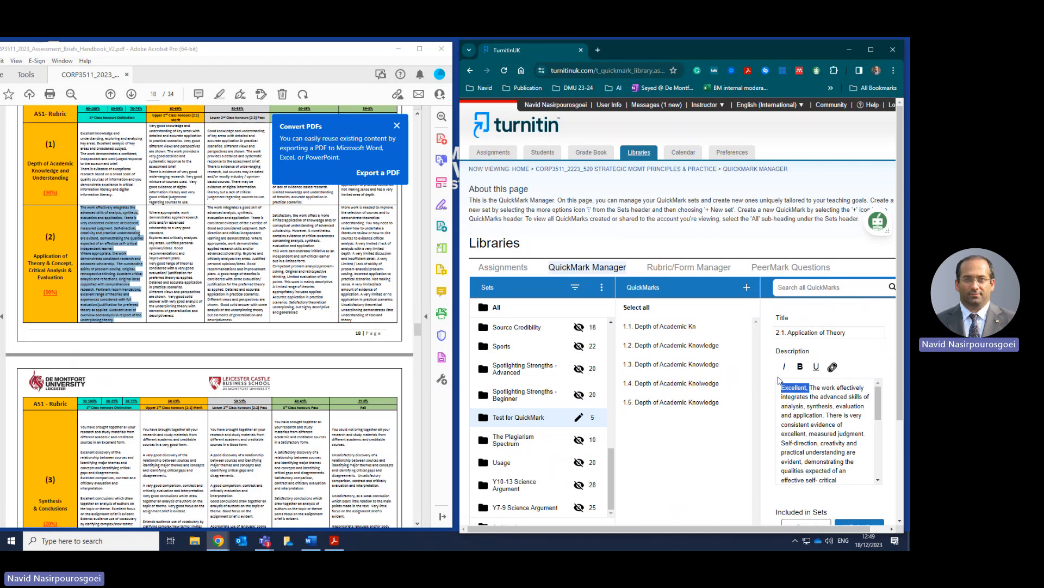
pyautogui.click(798, 367)
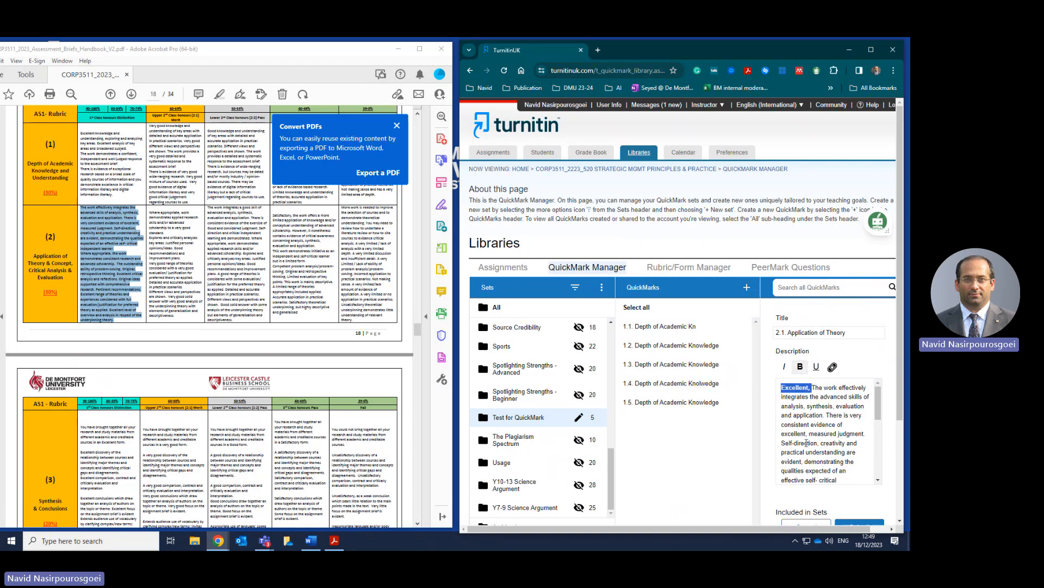
pyautogui.click(870, 524)
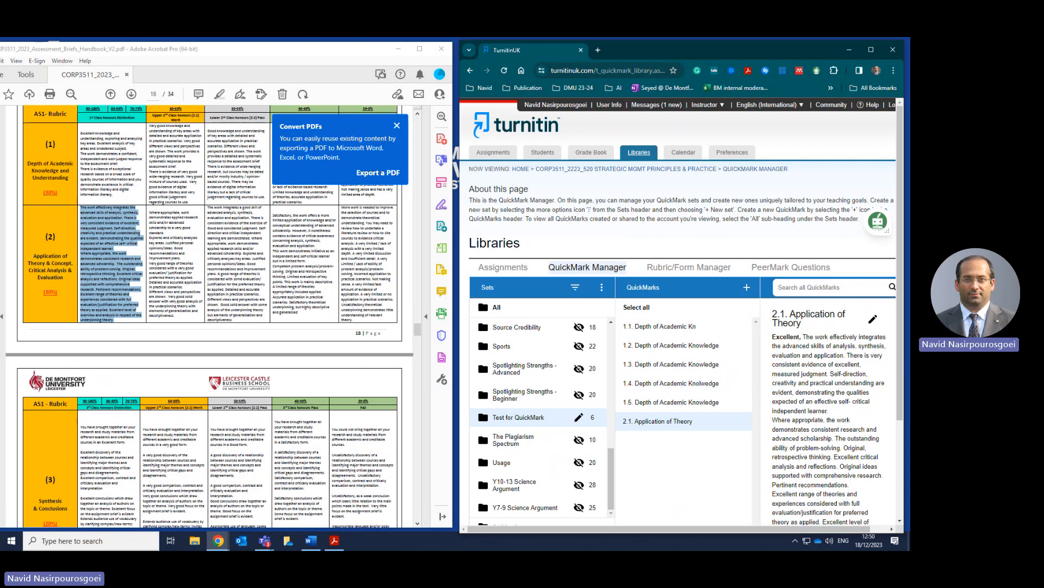
pyautogui.scroll(-3, 835, 468)
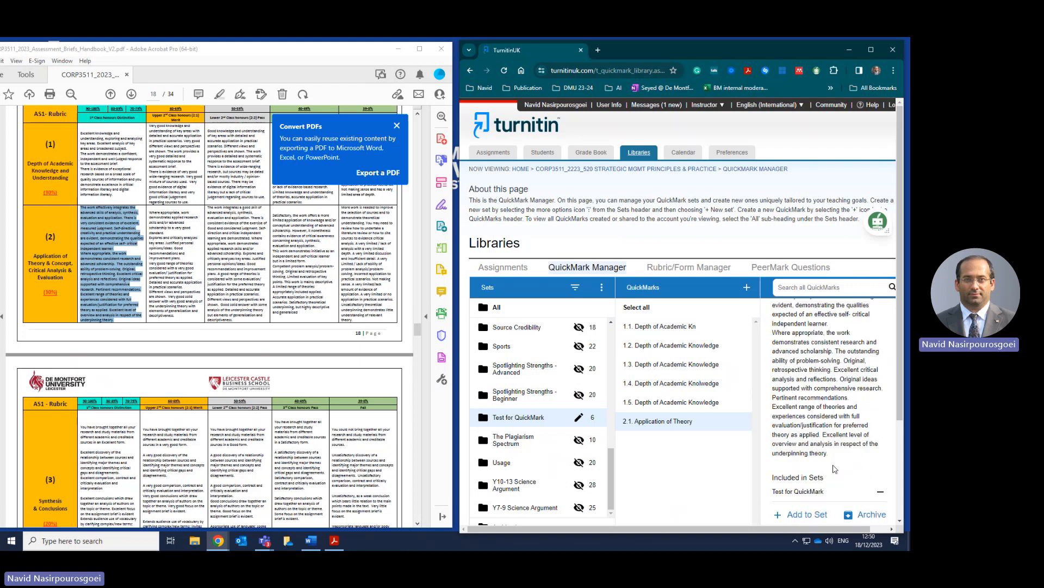